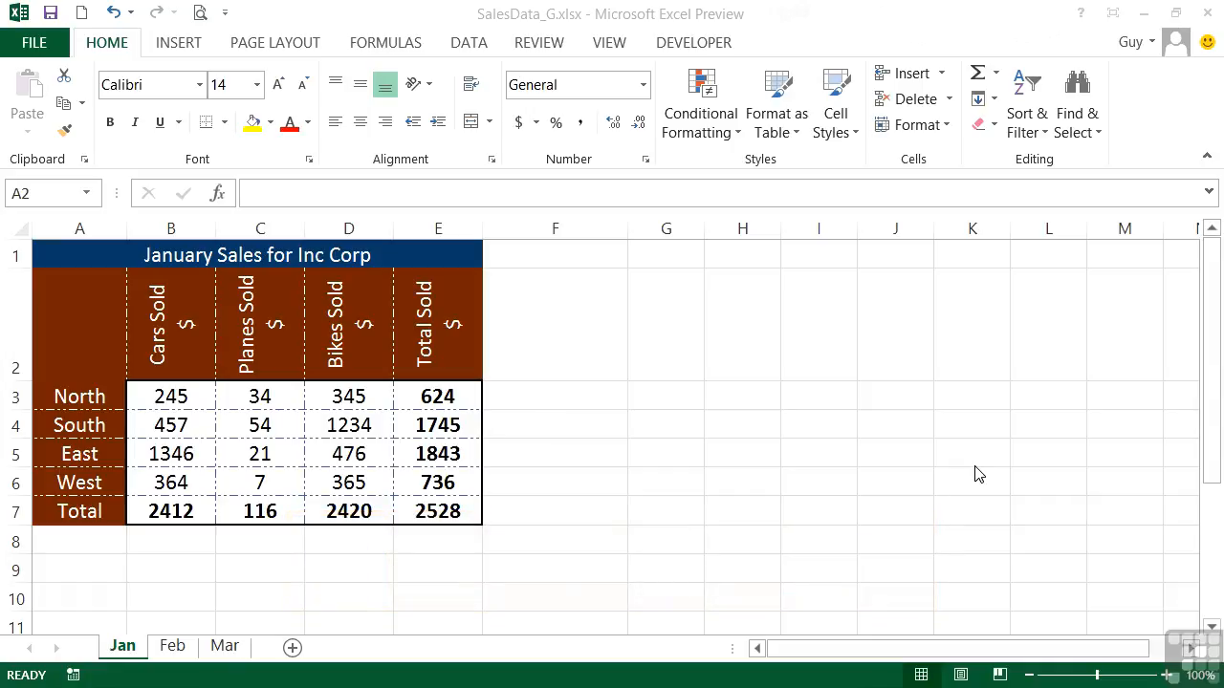
{"action": "left_click", "coordinate": [1098, 143]}
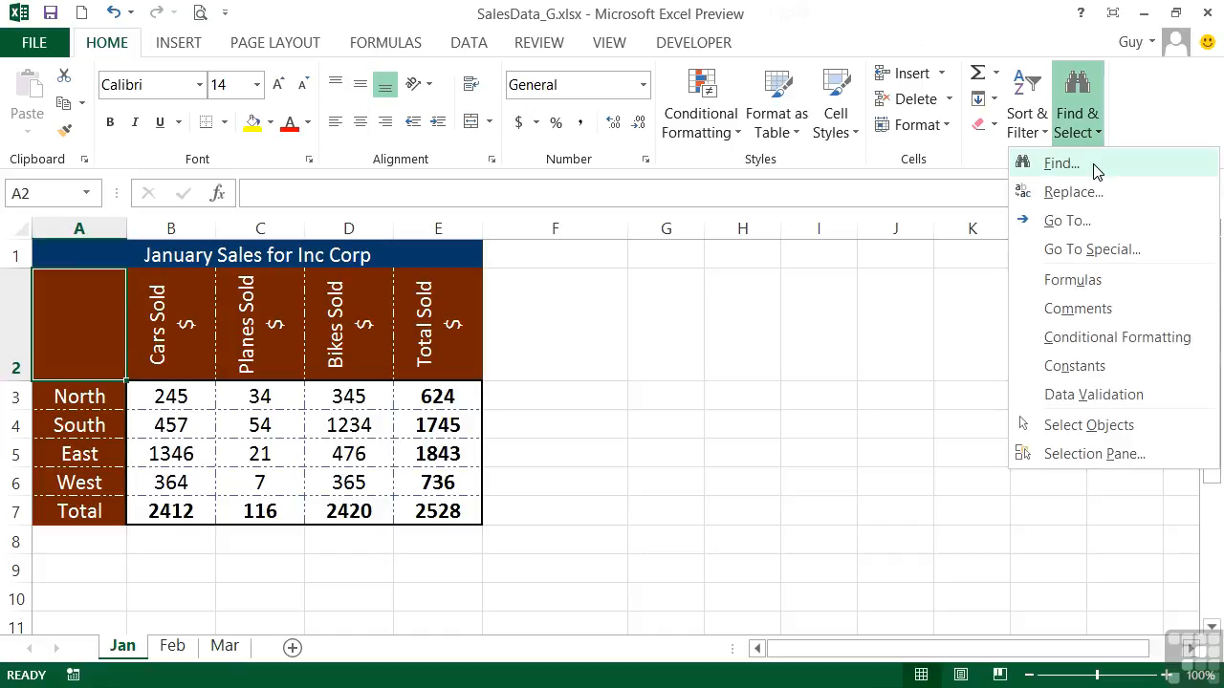
{"action": "left_click", "coordinate": [1061, 164]}
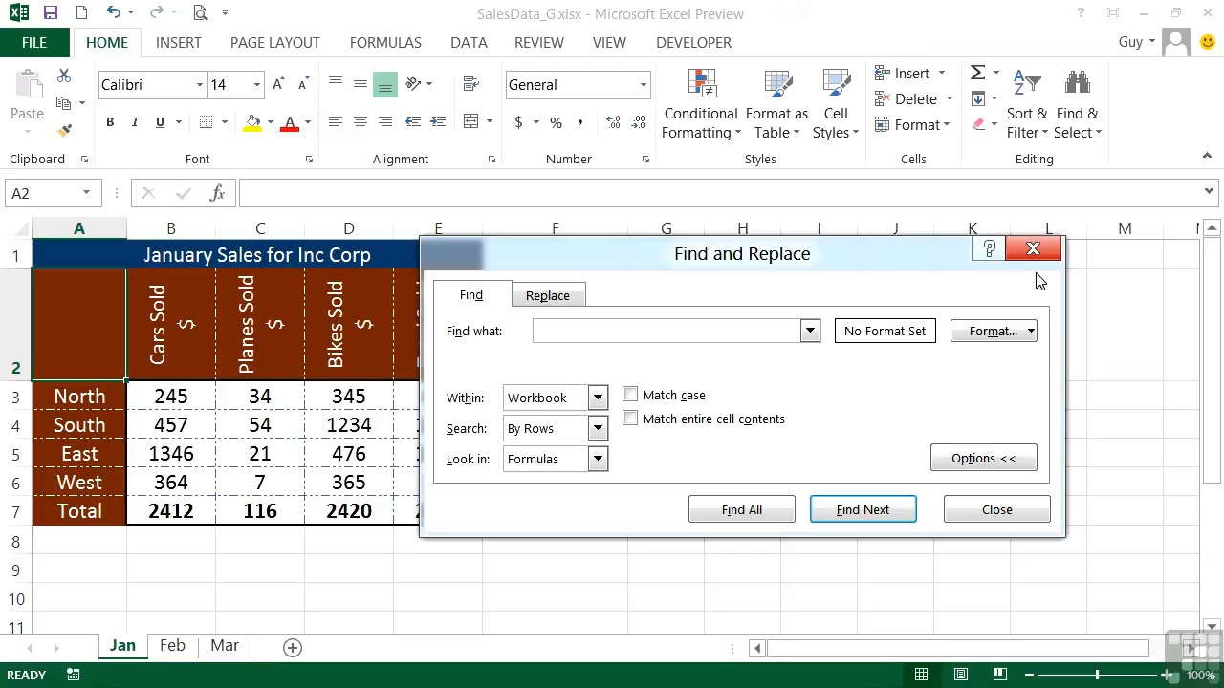
{"action": "left_click", "coordinate": [1033, 250]}
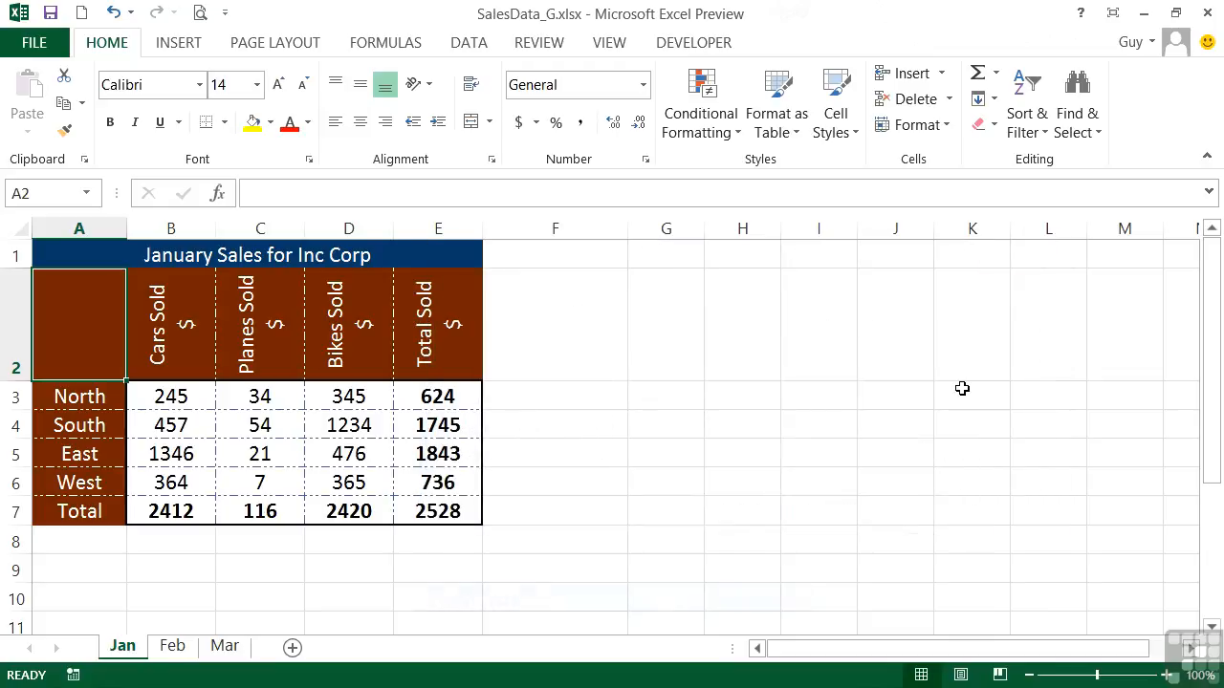
Open the Find dialog with its extended options shown and set the search format to the Bold font style
{"action": "key", "text": "ctrl+f"}
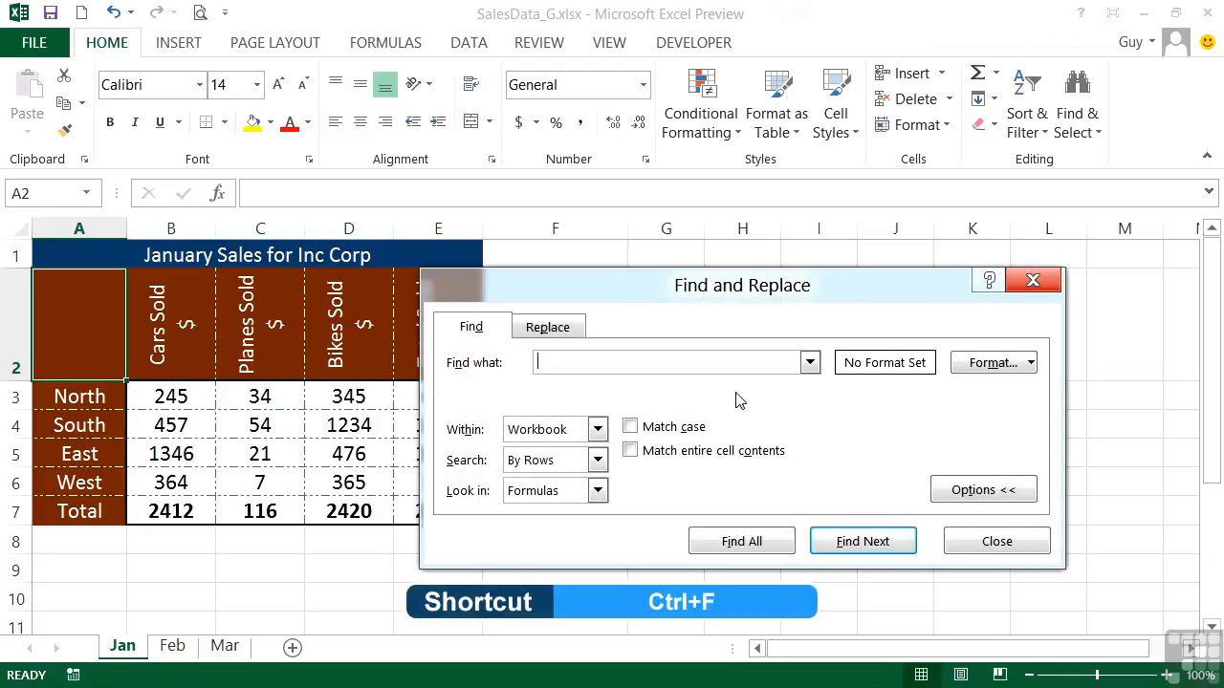
{"action": "left_click", "coordinate": [980, 491]}
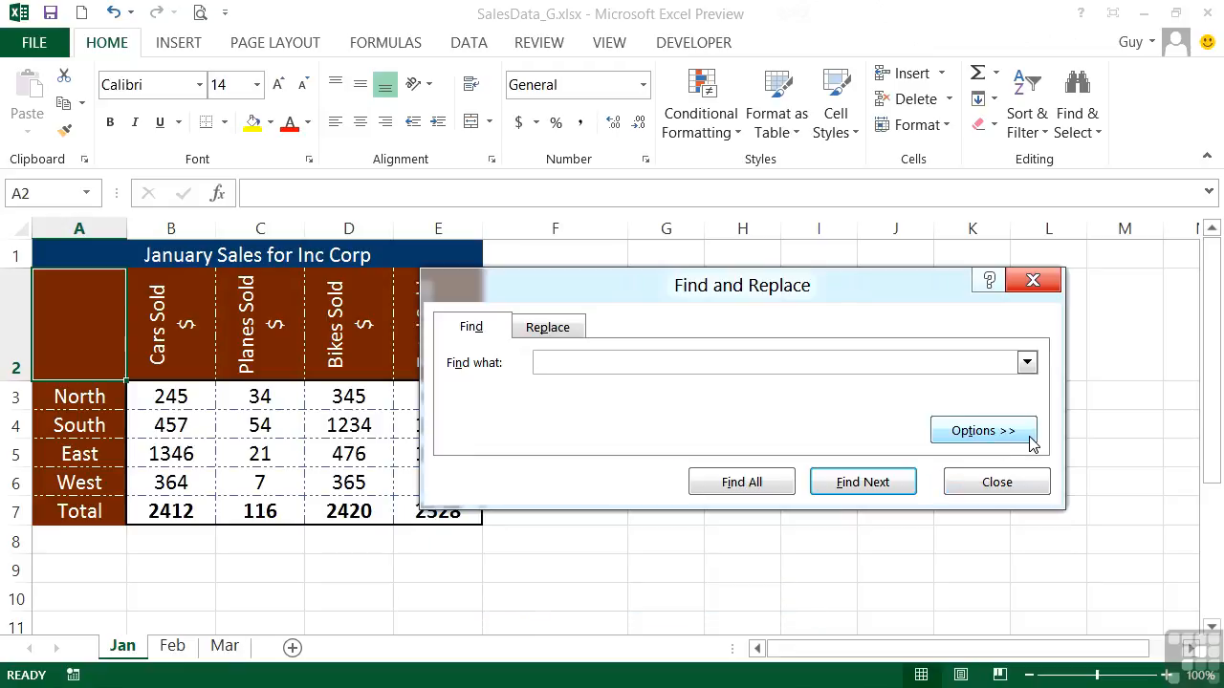
{"action": "left_click", "coordinate": [990, 437]}
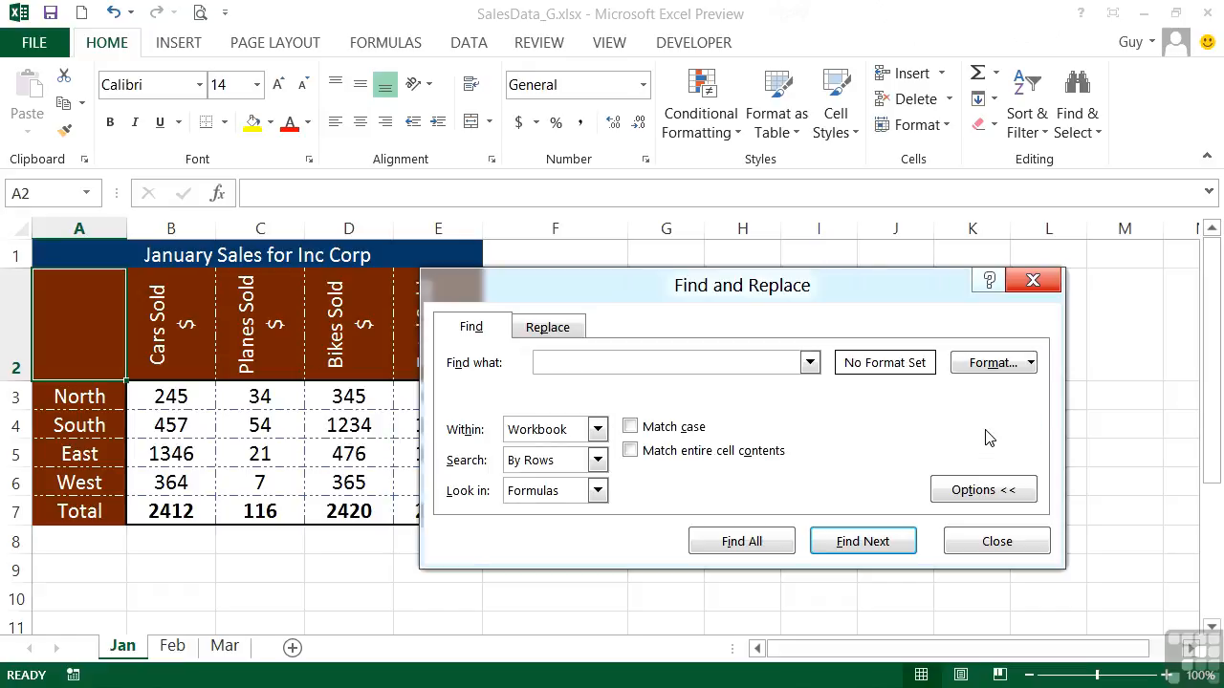
{"action": "left_click", "coordinate": [1031, 369]}
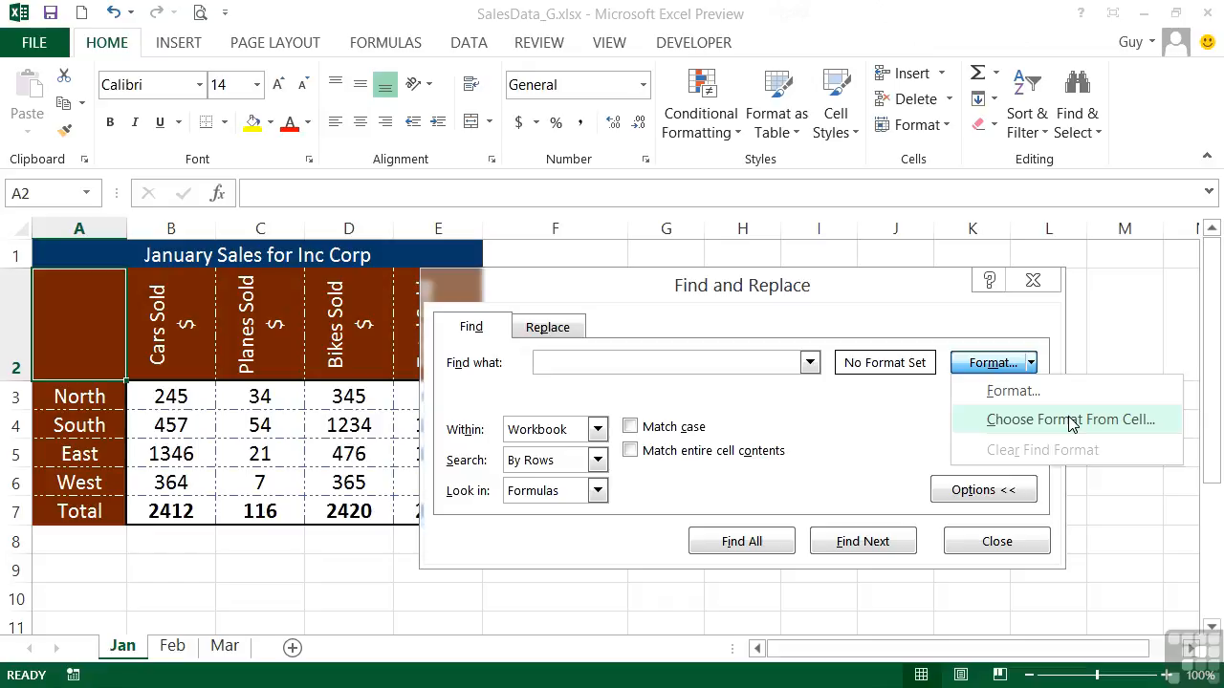
{"action": "left_click", "coordinate": [1014, 392]}
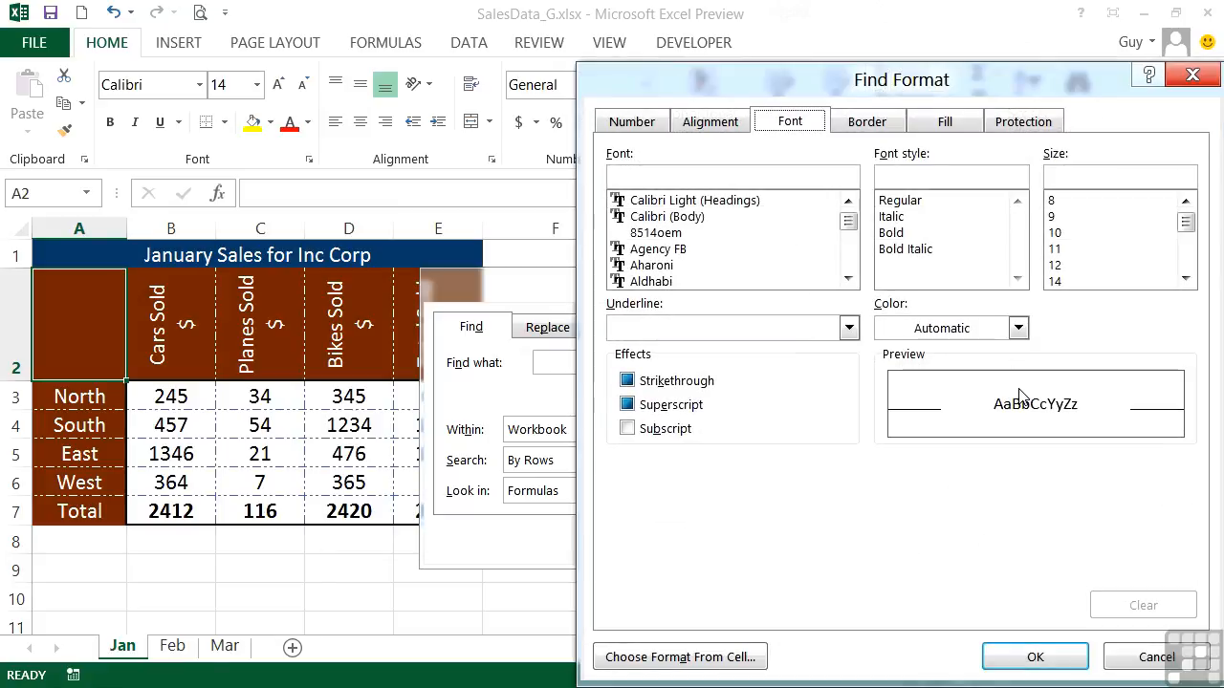
{"action": "left_click", "coordinate": [895, 234]}
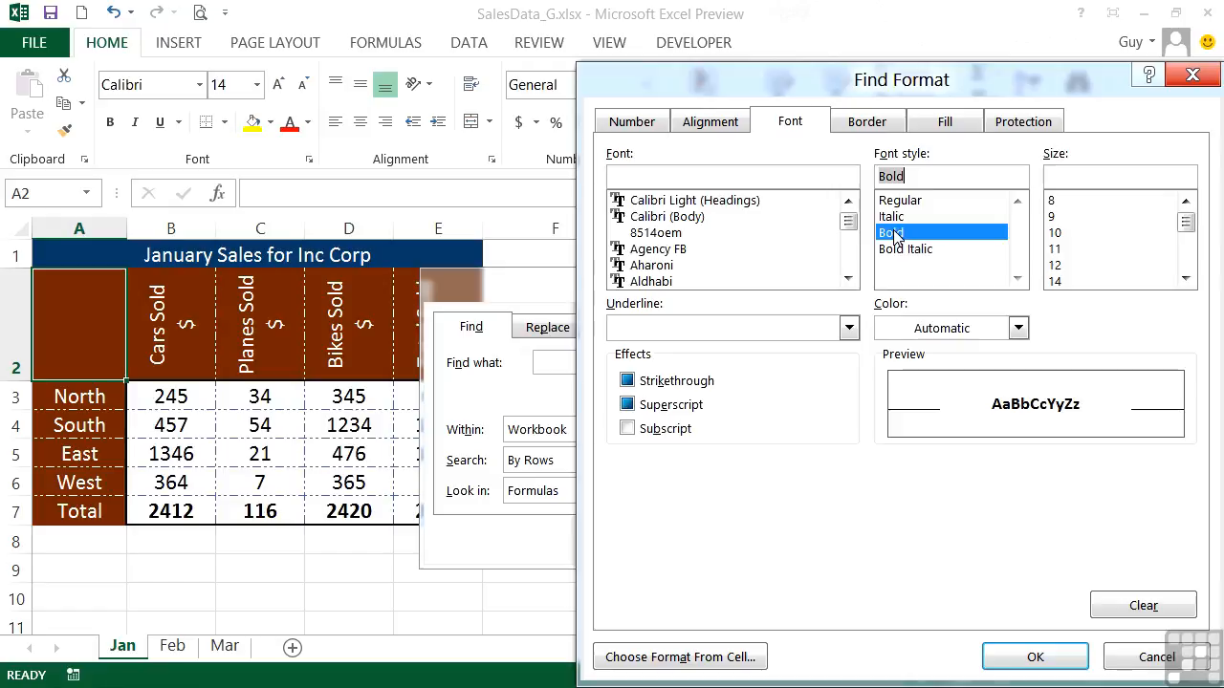
{"action": "left_click", "coordinate": [1028, 659]}
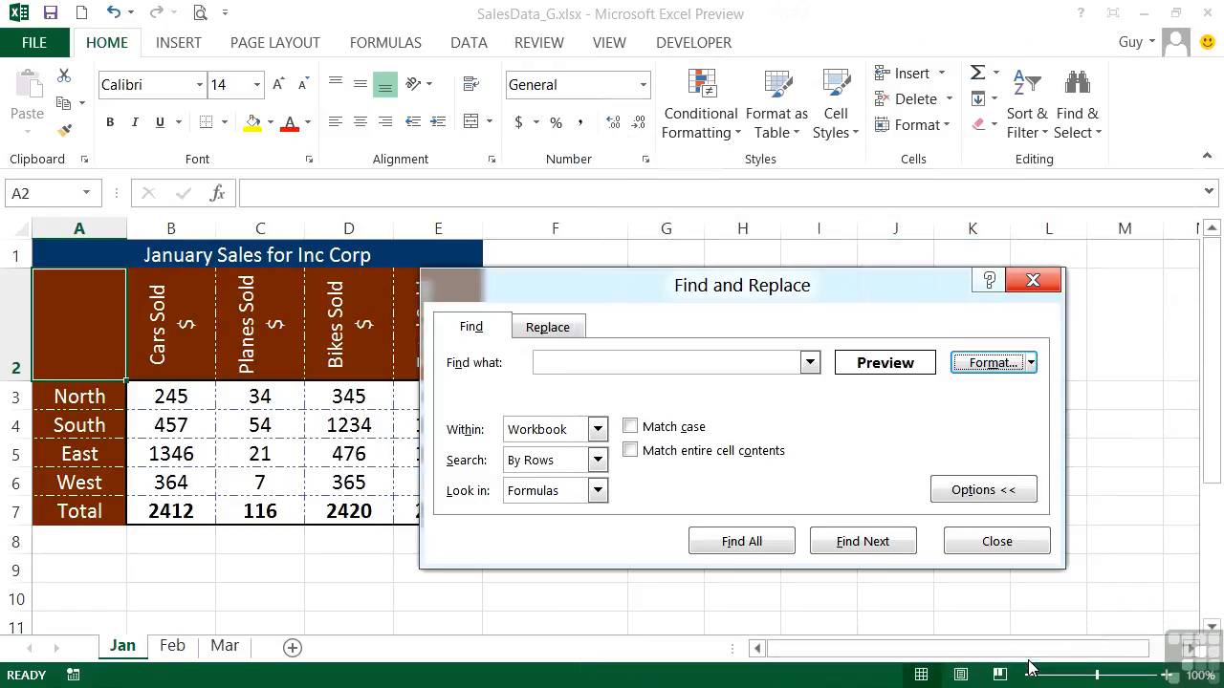
Step through the first three bold cells one match at a time
{"action": "left_click", "coordinate": [862, 541]}
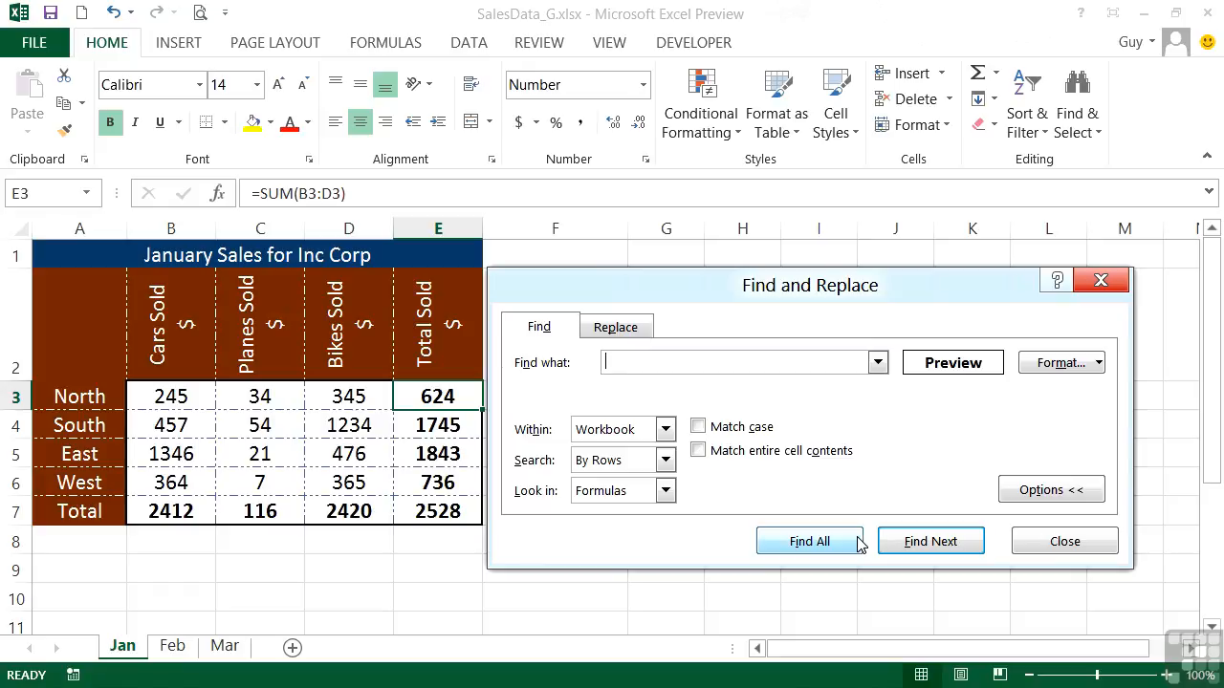
{"action": "left_click", "coordinate": [945, 553]}
{"action": "left_click", "coordinate": [944, 552]}
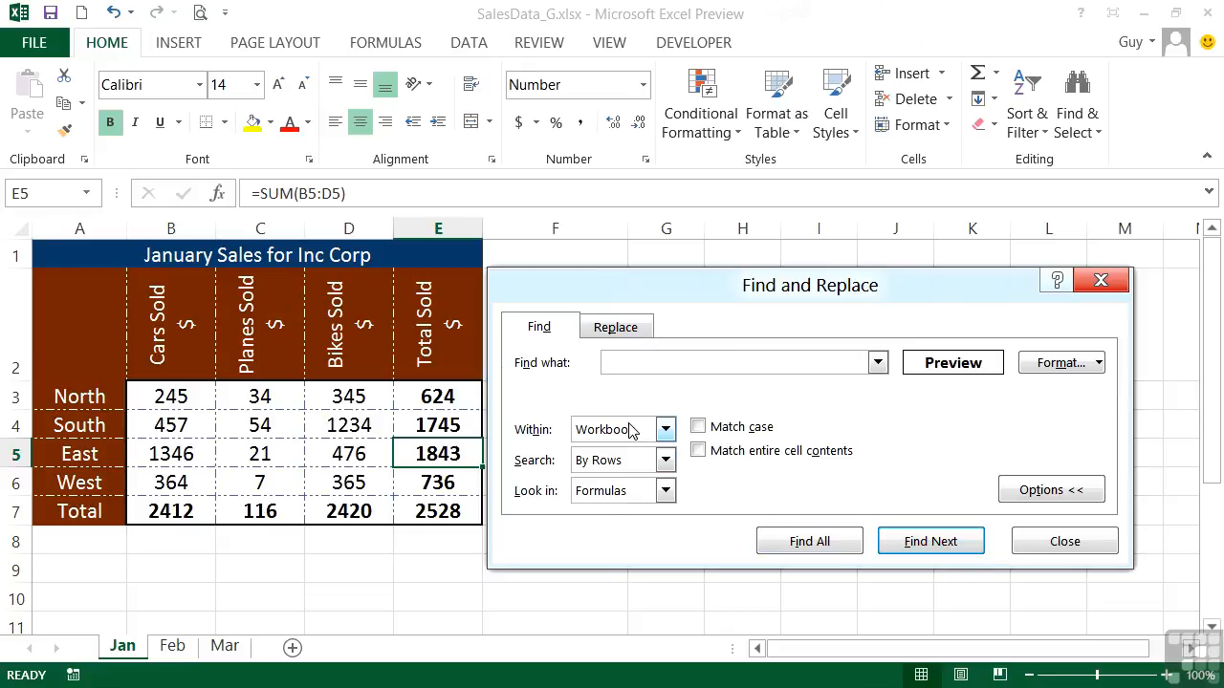
List all bold cells within the whole workbook, and reposition and enlarge the dialog to show more results
{"action": "left_click", "coordinate": [665, 431]}
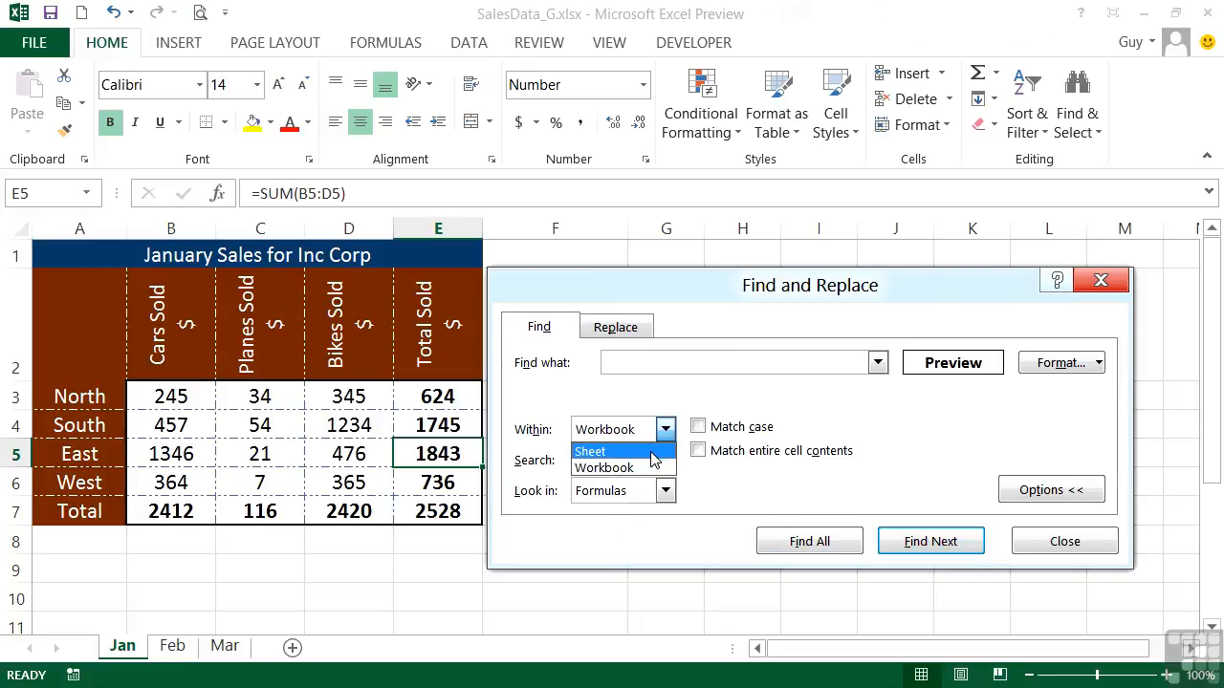
{"action": "left_click", "coordinate": [666, 432]}
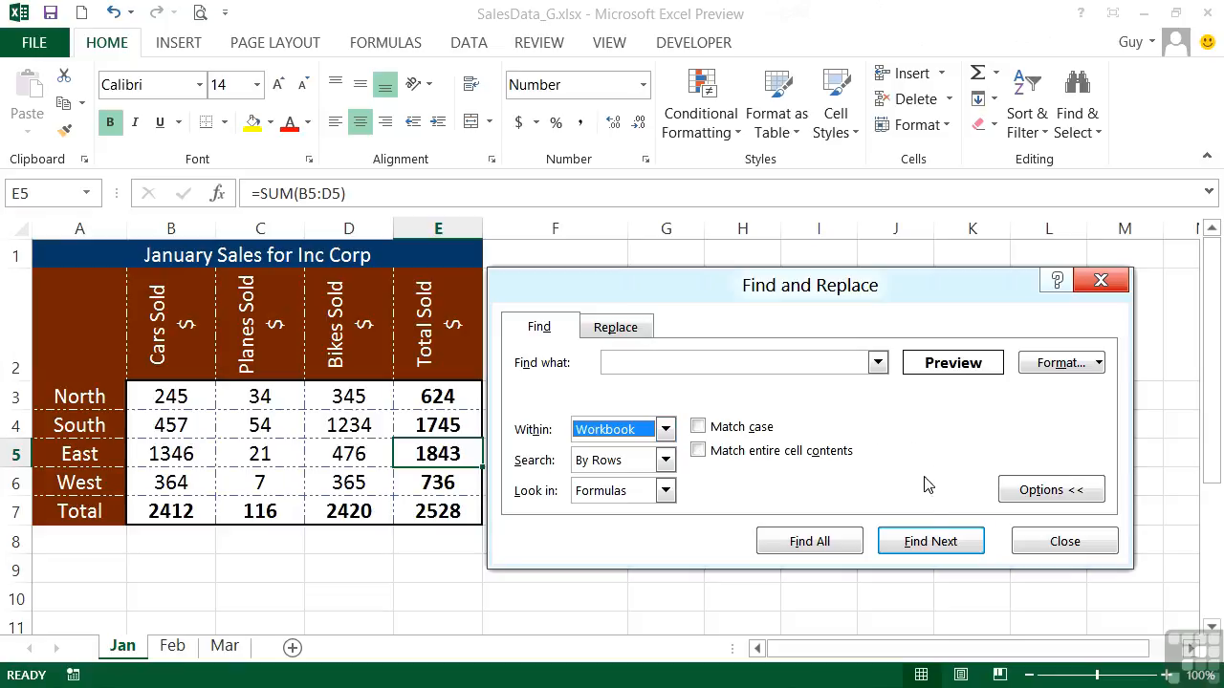
{"action": "left_click", "coordinate": [810, 542]}
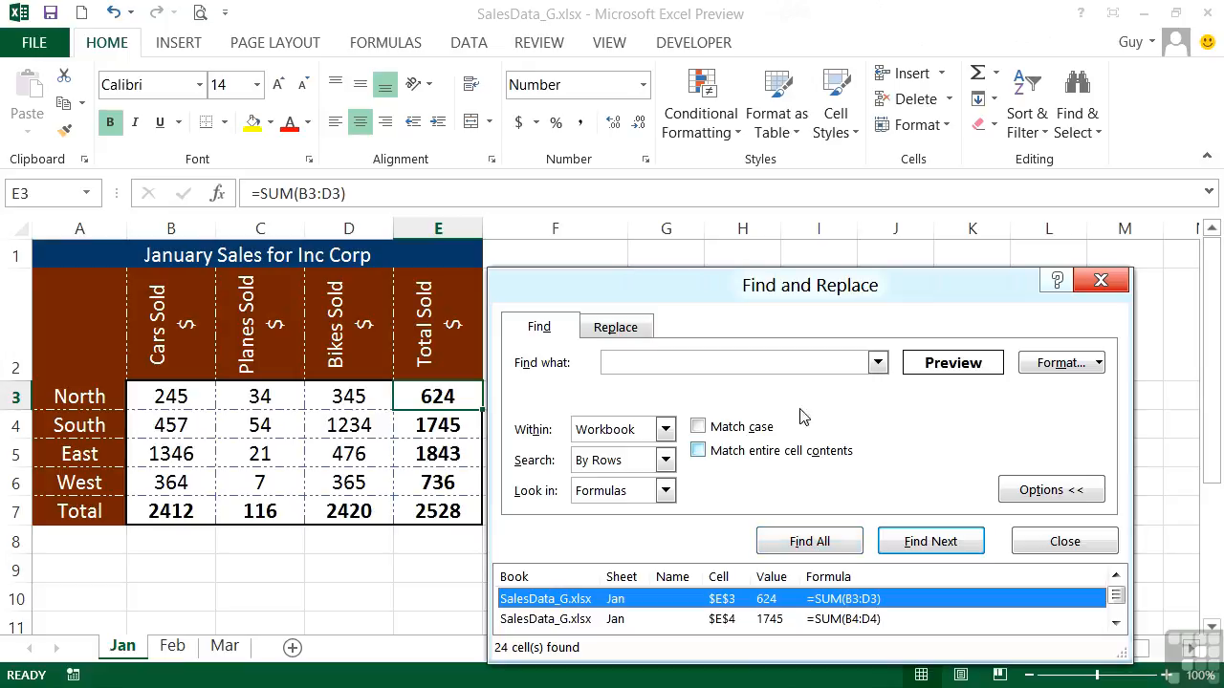
{"action": "left_click_drag", "start_coordinate": [813, 289], "coordinate": [781, 72]}
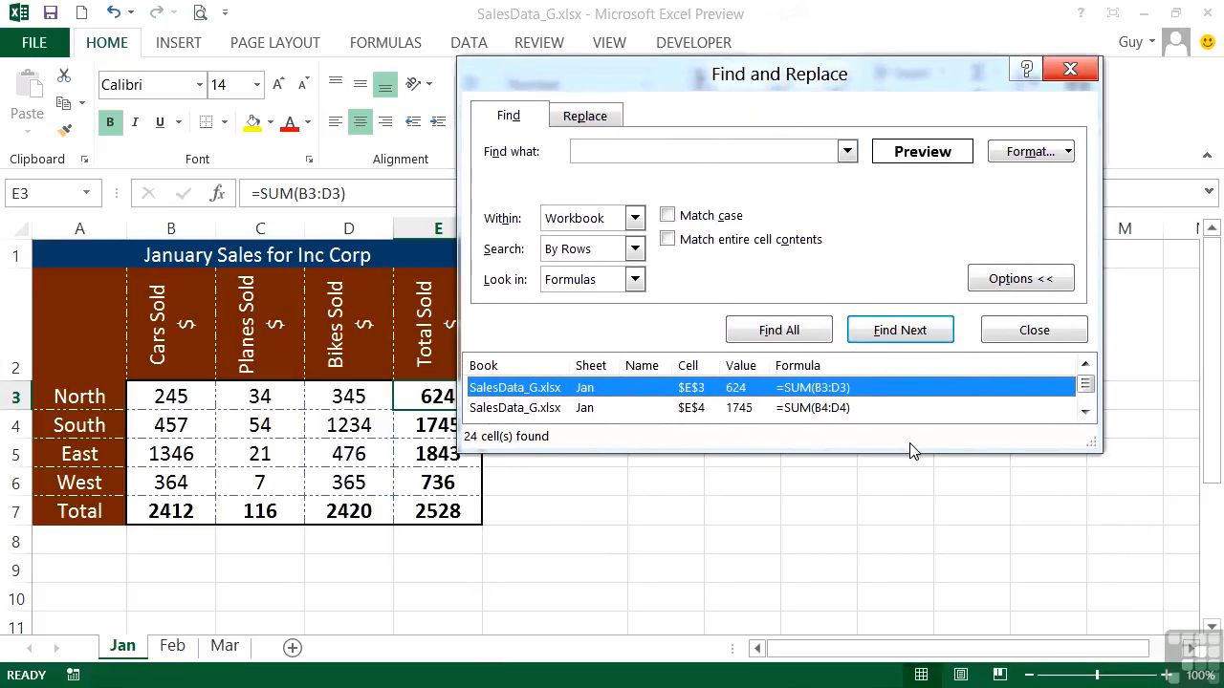
{"action": "left_click_drag", "start_coordinate": [910, 453], "coordinate": [907, 661]}
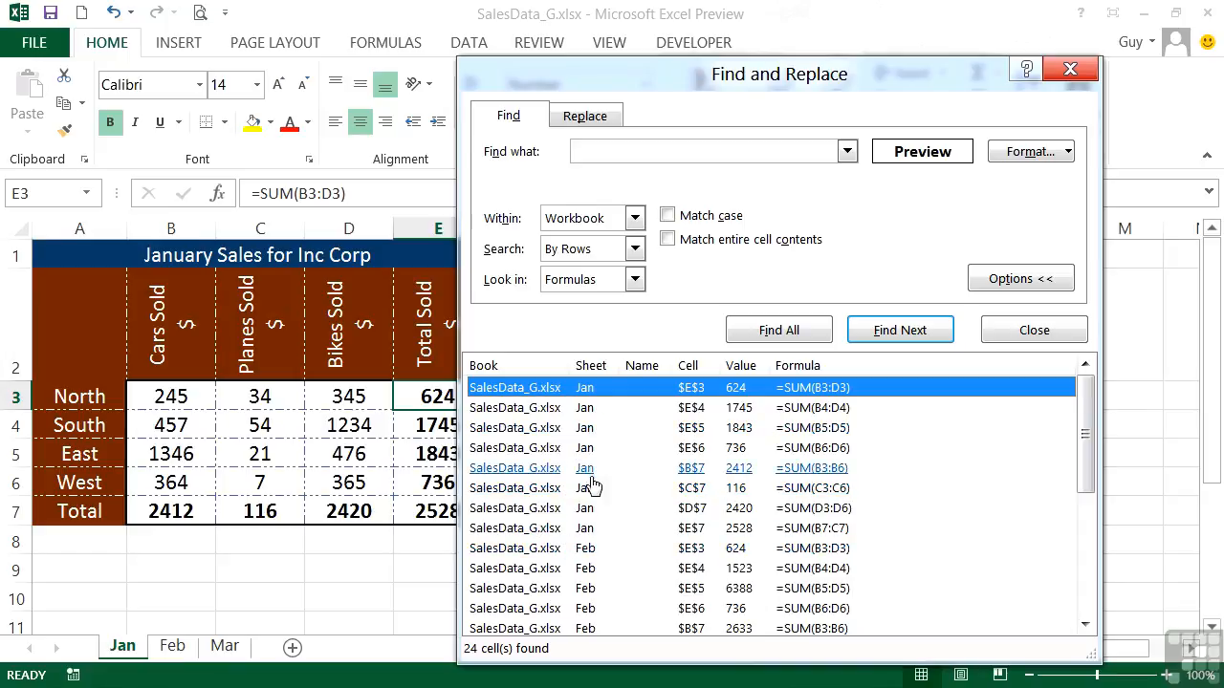
Review the list of bold cells and jump to the match in cell E4 of the Feb sheet
{"action": "scroll", "coordinate": [594, 517], "scroll_direction": "down", "scroll_amount": 2}
{"action": "scroll", "coordinate": [594, 518], "scroll_direction": "down", "scroll_amount": 2}
{"action": "scroll", "coordinate": [606, 568], "scroll_direction": "up", "scroll_amount": 4}
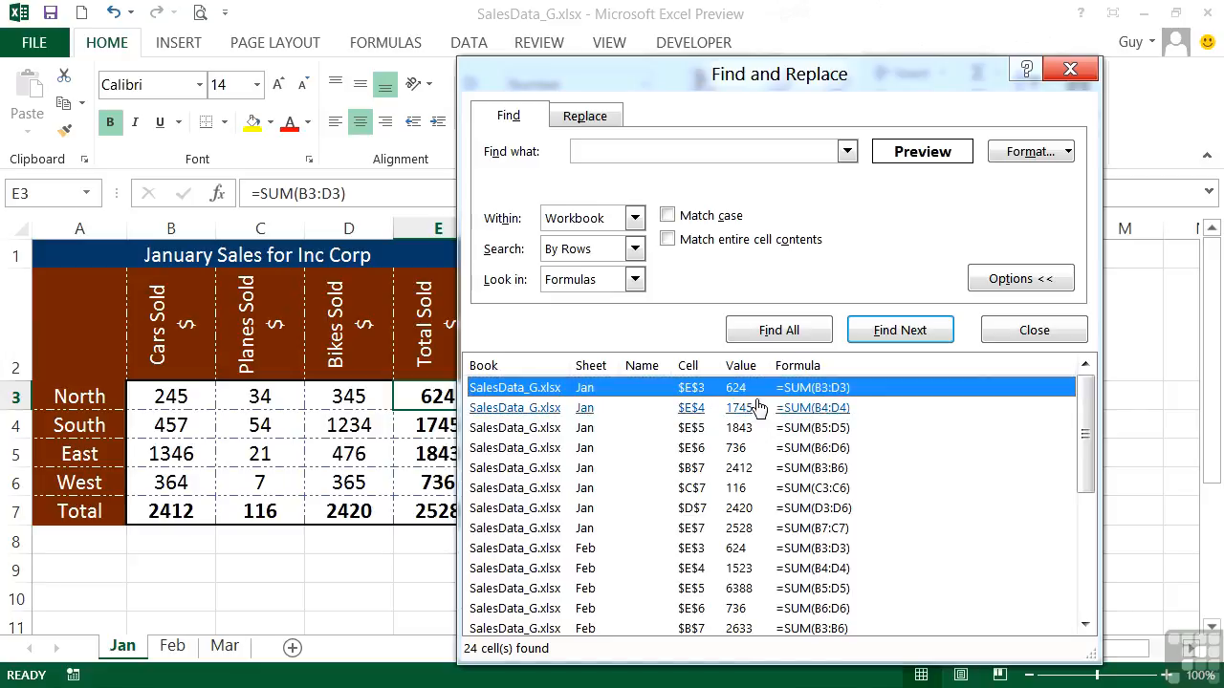
{"action": "scroll", "coordinate": [612, 526], "scroll_direction": "down", "scroll_amount": 1}
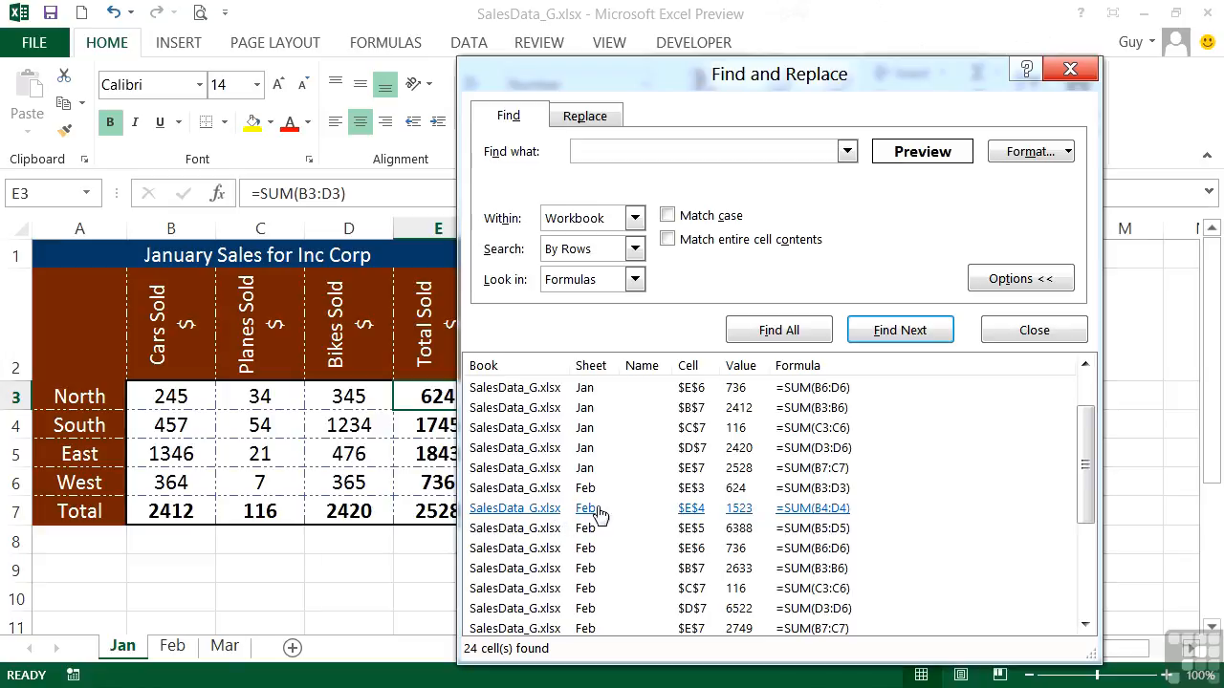
{"action": "left_click", "coordinate": [519, 512]}
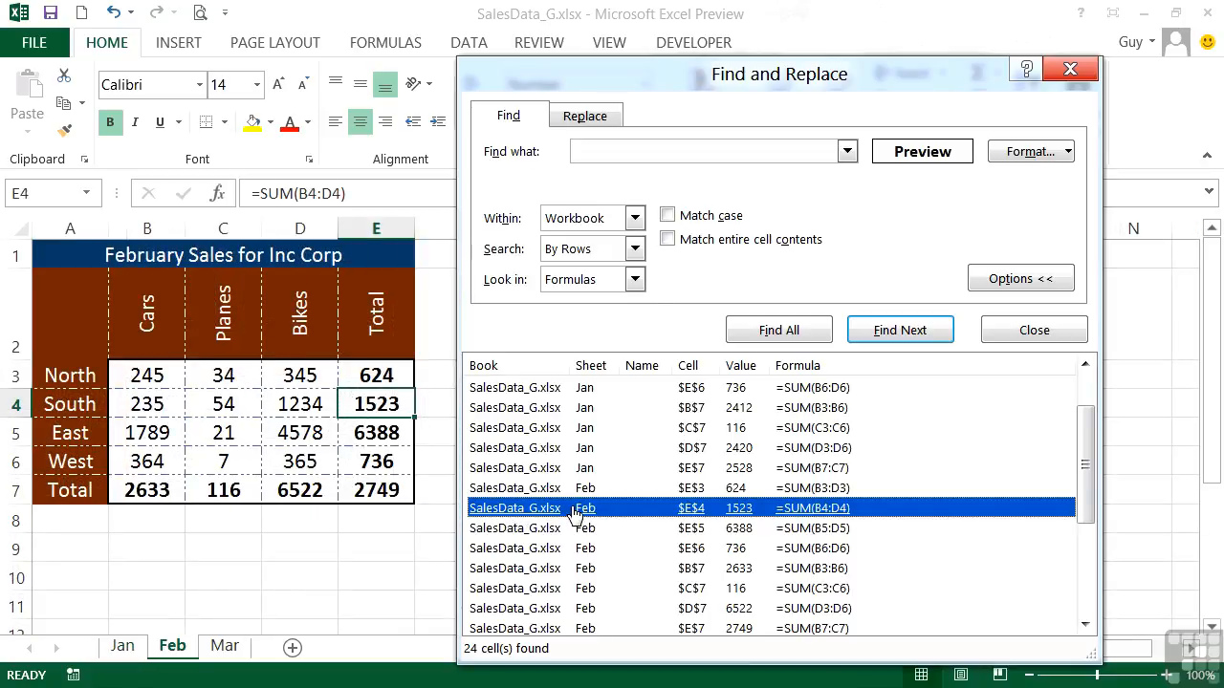
{"action": "scroll", "coordinate": [573, 515], "scroll_direction": "up", "scroll_amount": 1}
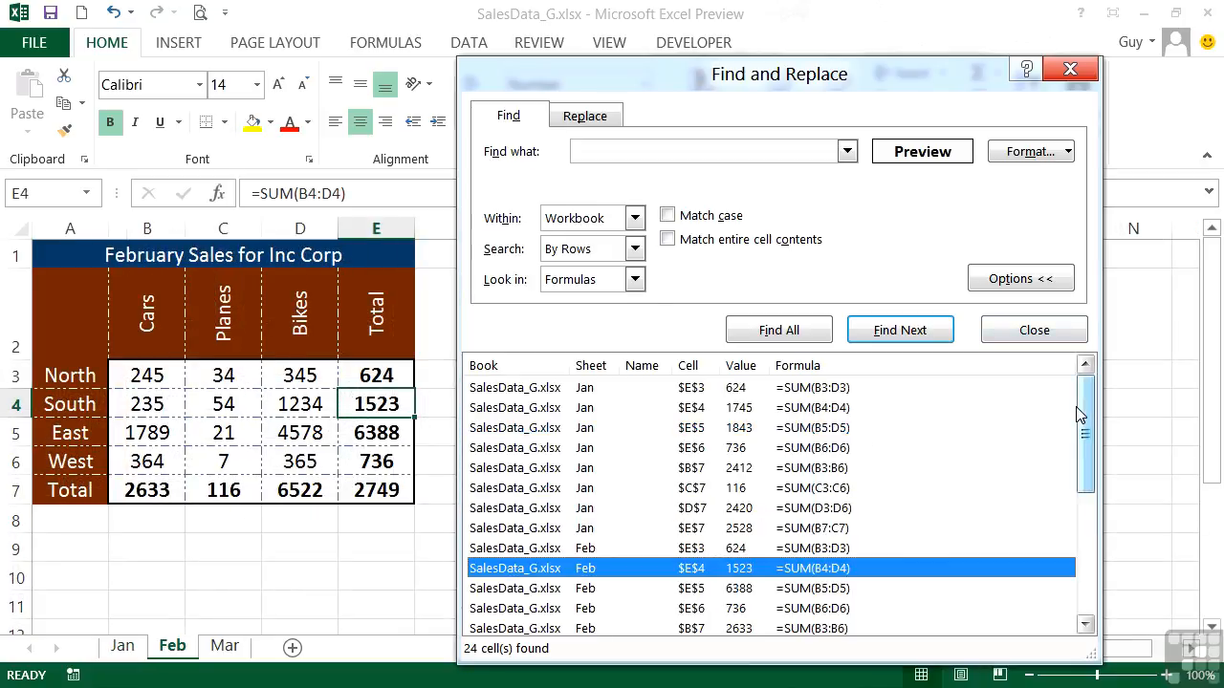
Clear the bold find format and set the search format to a white font colour instead
{"action": "left_click", "coordinate": [1069, 152]}
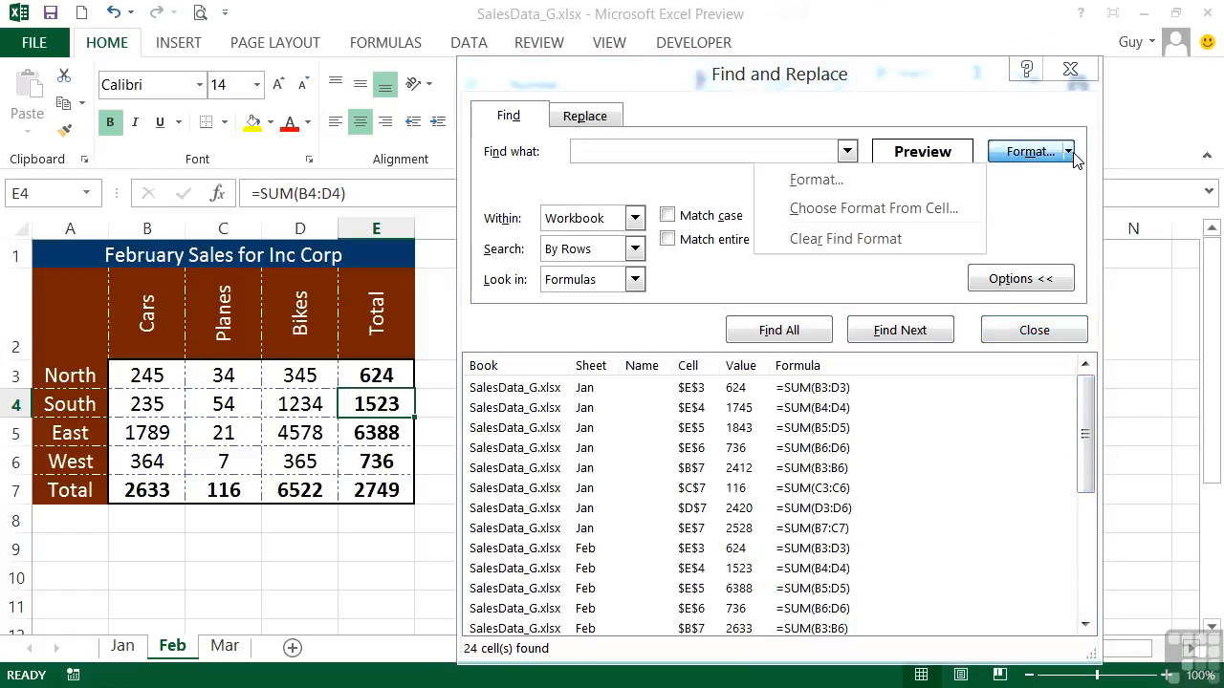
{"action": "left_click", "coordinate": [860, 244]}
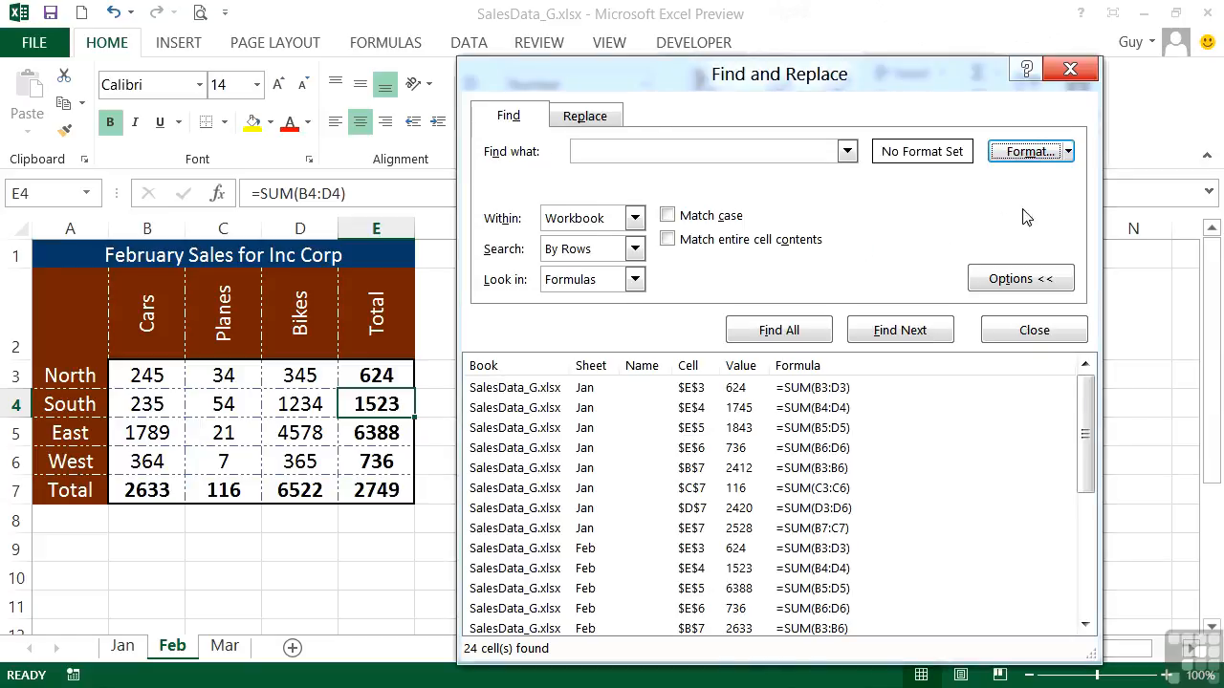
{"action": "left_click", "coordinate": [1069, 163]}
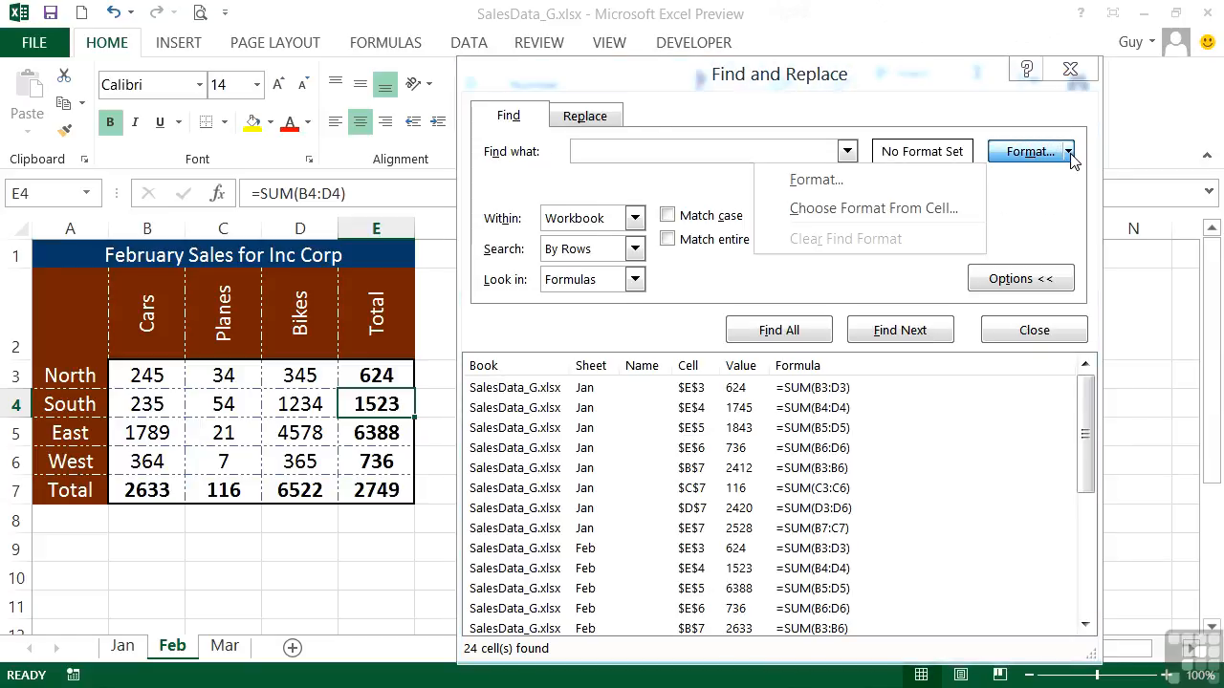
{"action": "left_click", "coordinate": [941, 188]}
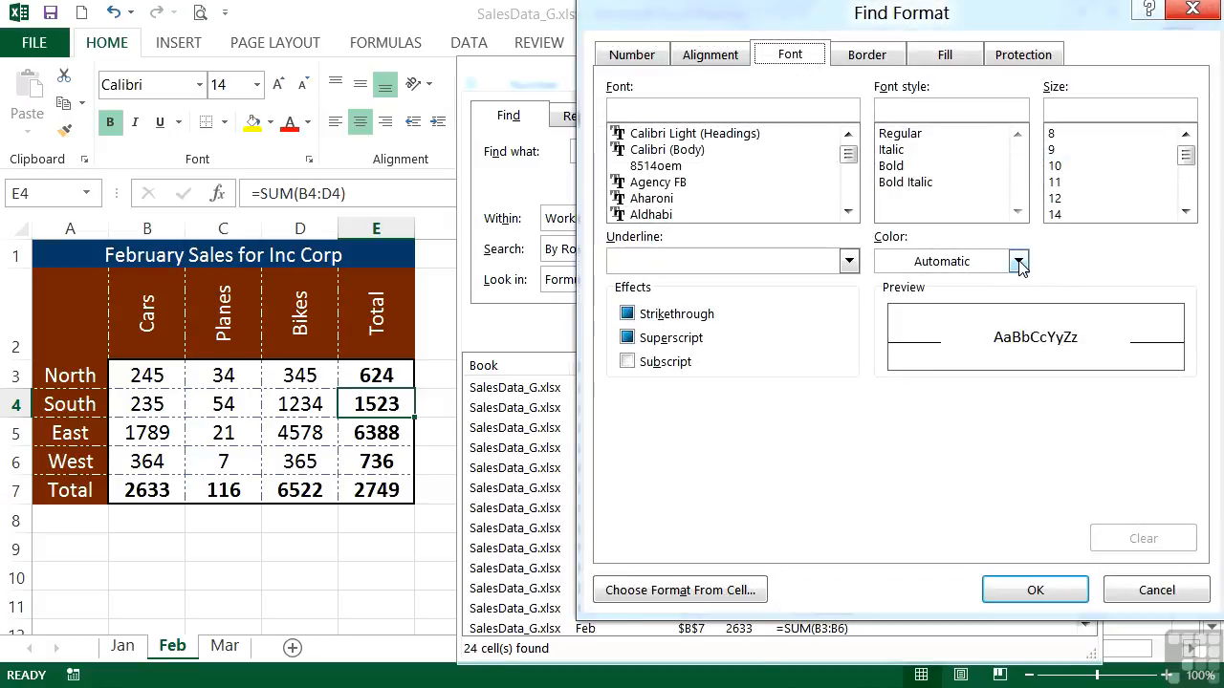
{"action": "left_click", "coordinate": [1018, 262]}
{"action": "left_click", "coordinate": [886, 340]}
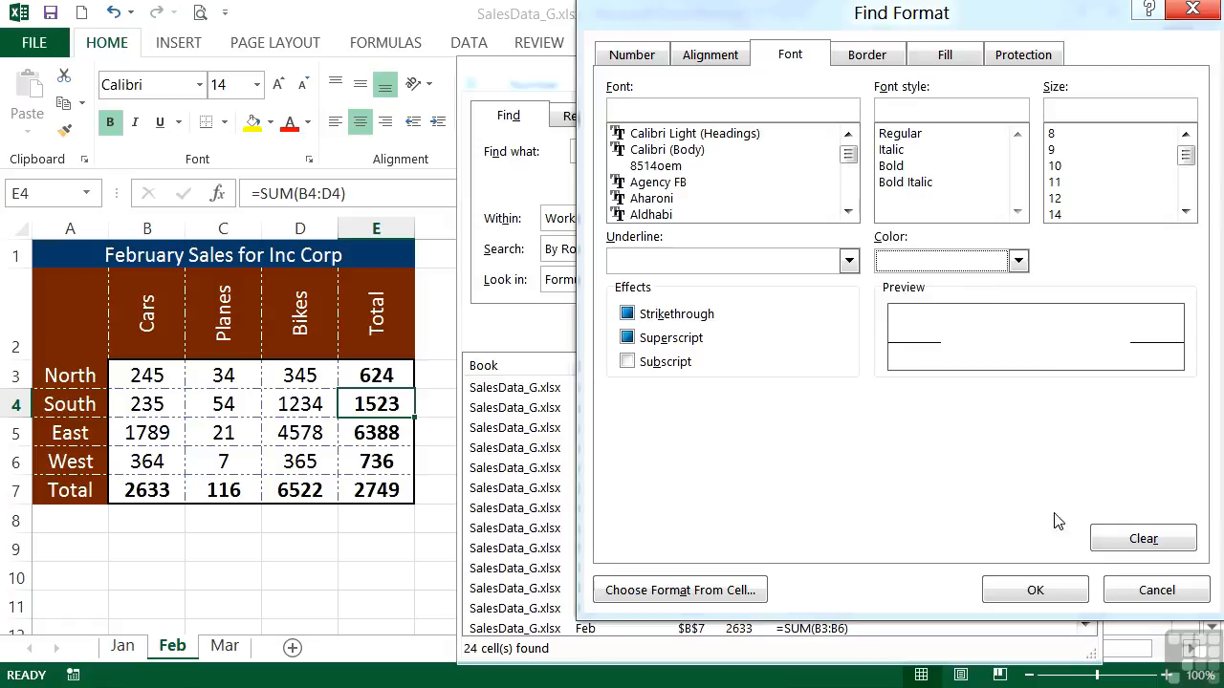
{"action": "left_click", "coordinate": [1038, 590]}
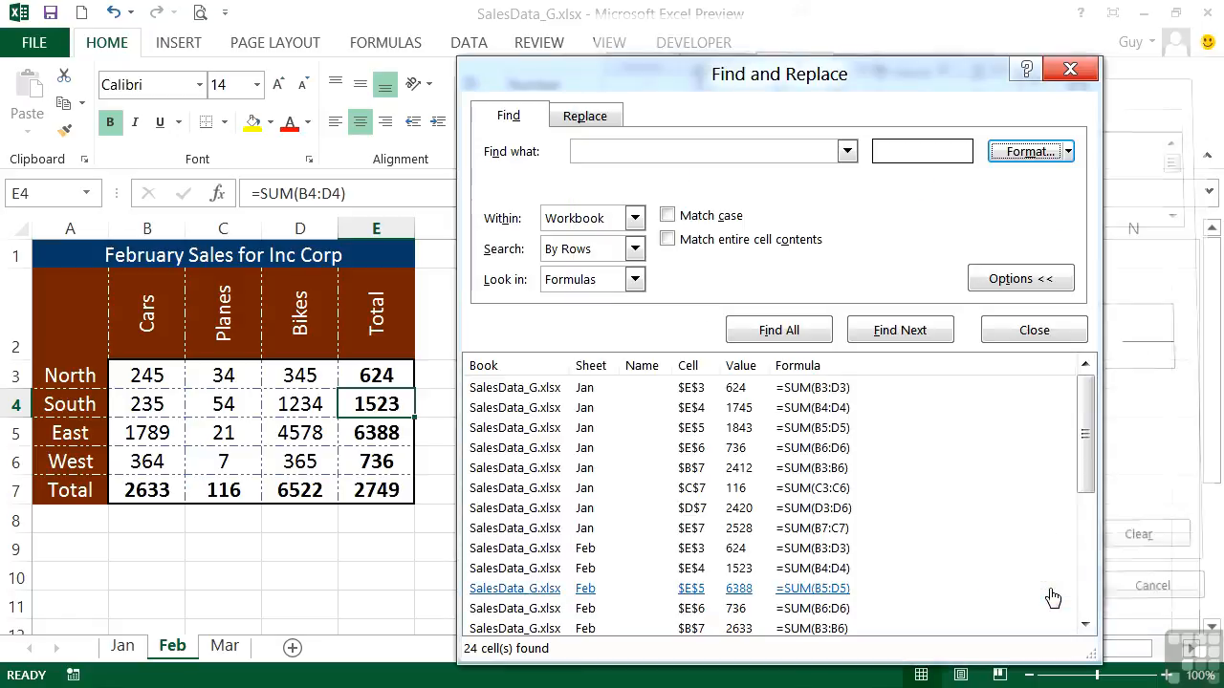
List all cells with white text in the workbook, review them and jump to the Feb sheet's title in A1
{"action": "left_click", "coordinate": [782, 336]}
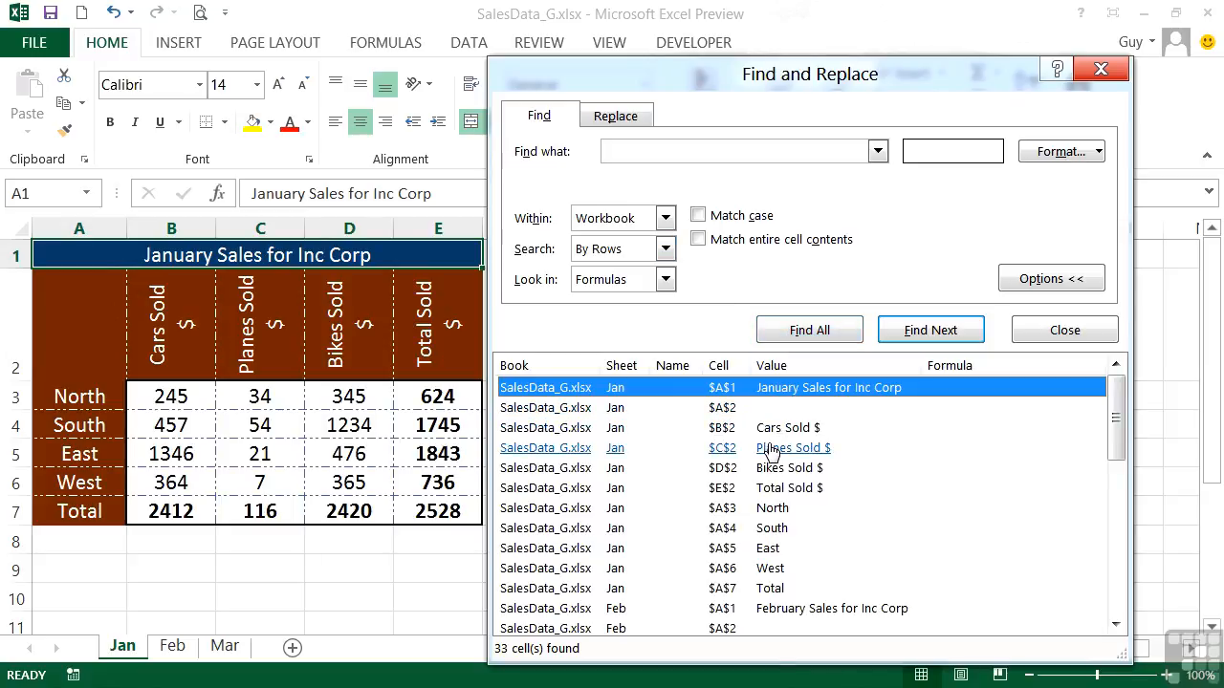
{"action": "scroll", "coordinate": [741, 459], "scroll_direction": "down", "scroll_amount": 6}
{"action": "scroll", "coordinate": [741, 459], "scroll_direction": "down", "scroll_amount": 1}
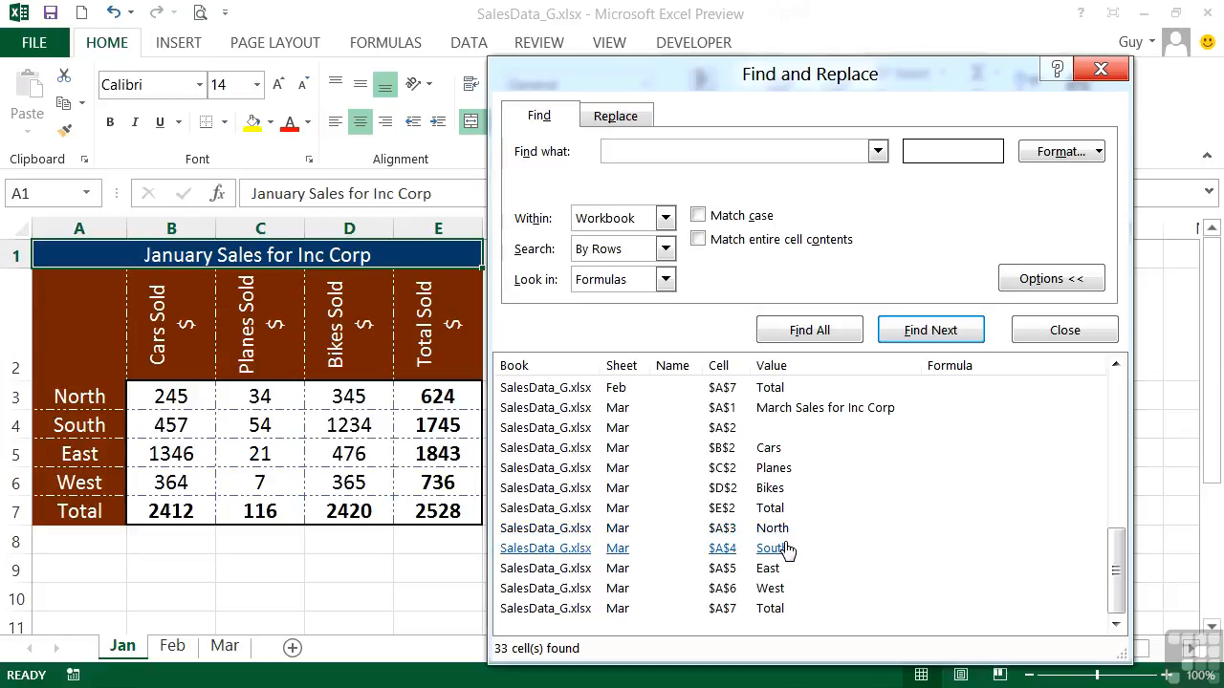
{"action": "scroll", "coordinate": [786, 550], "scroll_direction": "up", "scroll_amount": 6}
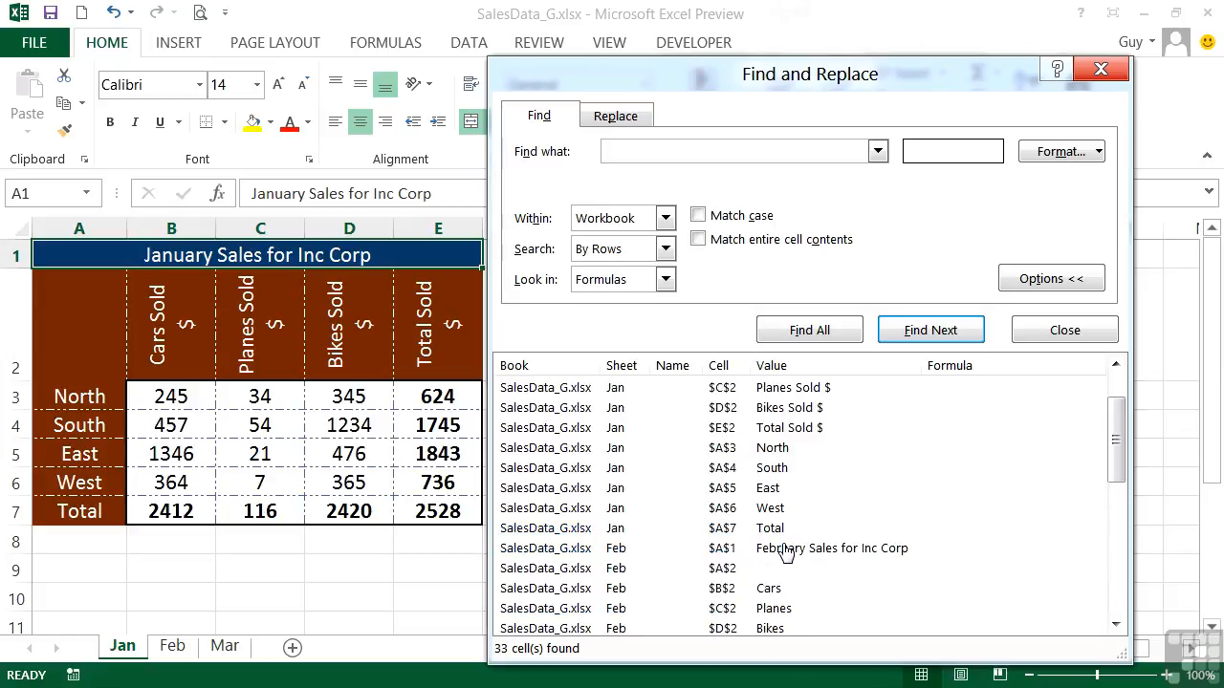
{"action": "scroll", "coordinate": [784, 527], "scroll_direction": "up", "scroll_amount": 1}
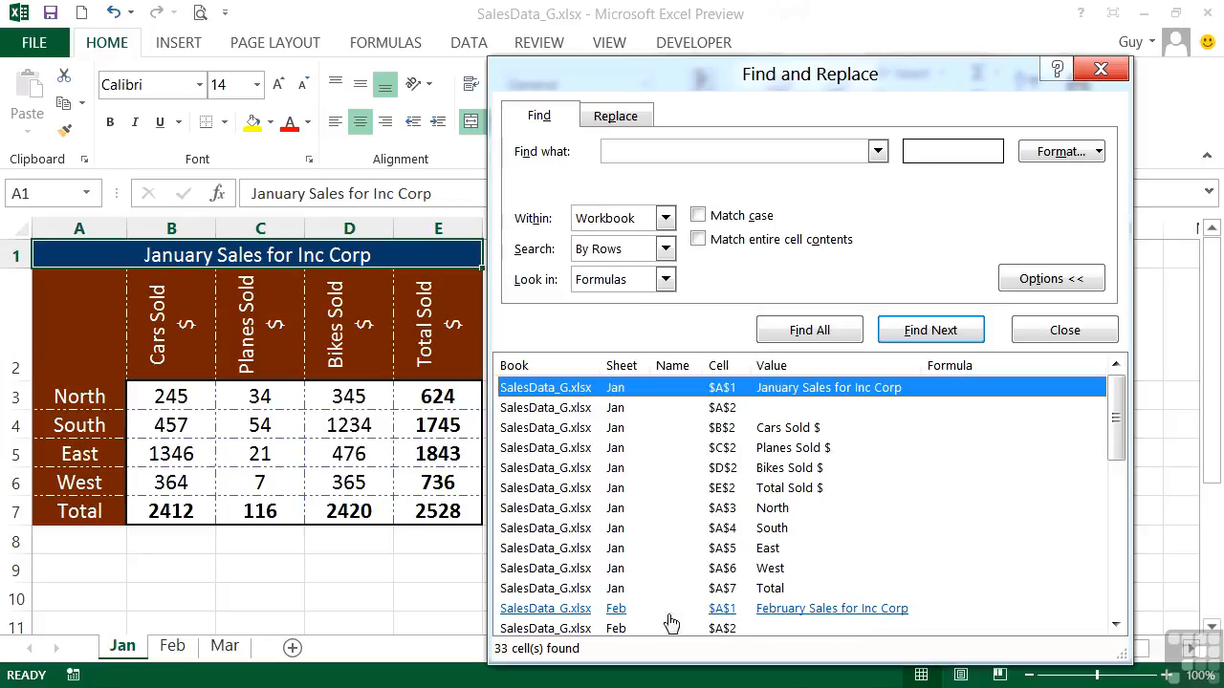
{"action": "left_click", "coordinate": [798, 613]}
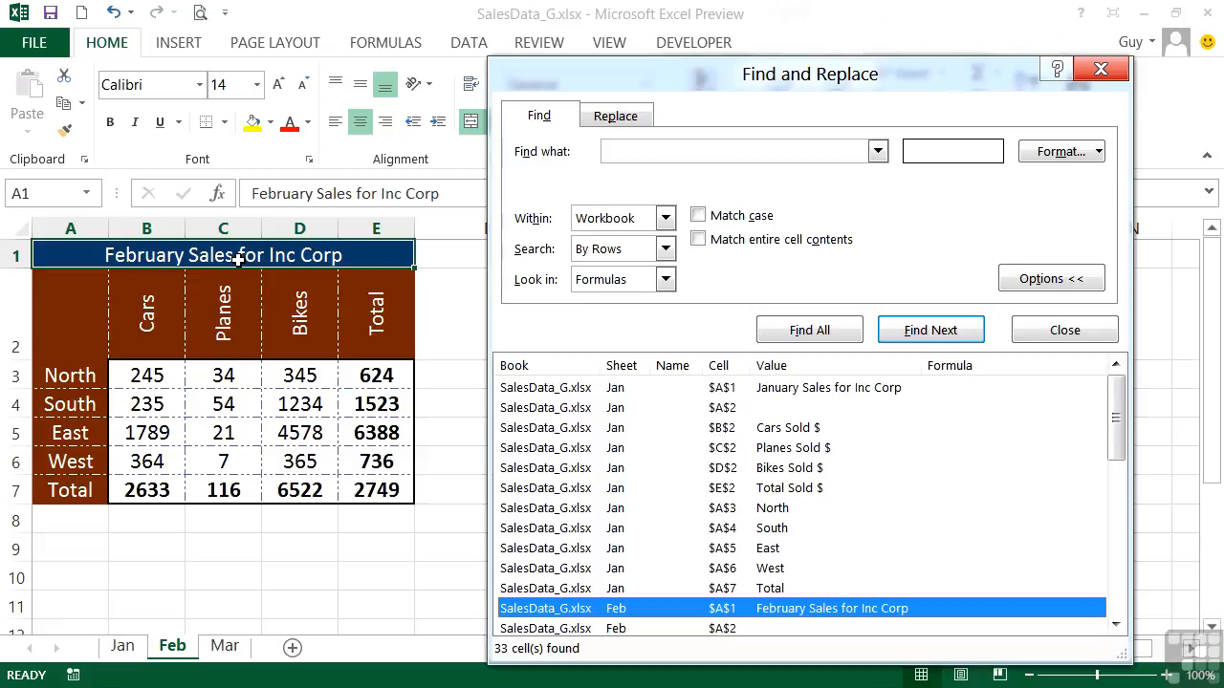
Clear the white font find format and close the Find and Replace dialog
{"action": "left_click", "coordinate": [1101, 153]}
{"action": "left_click", "coordinate": [944, 241]}
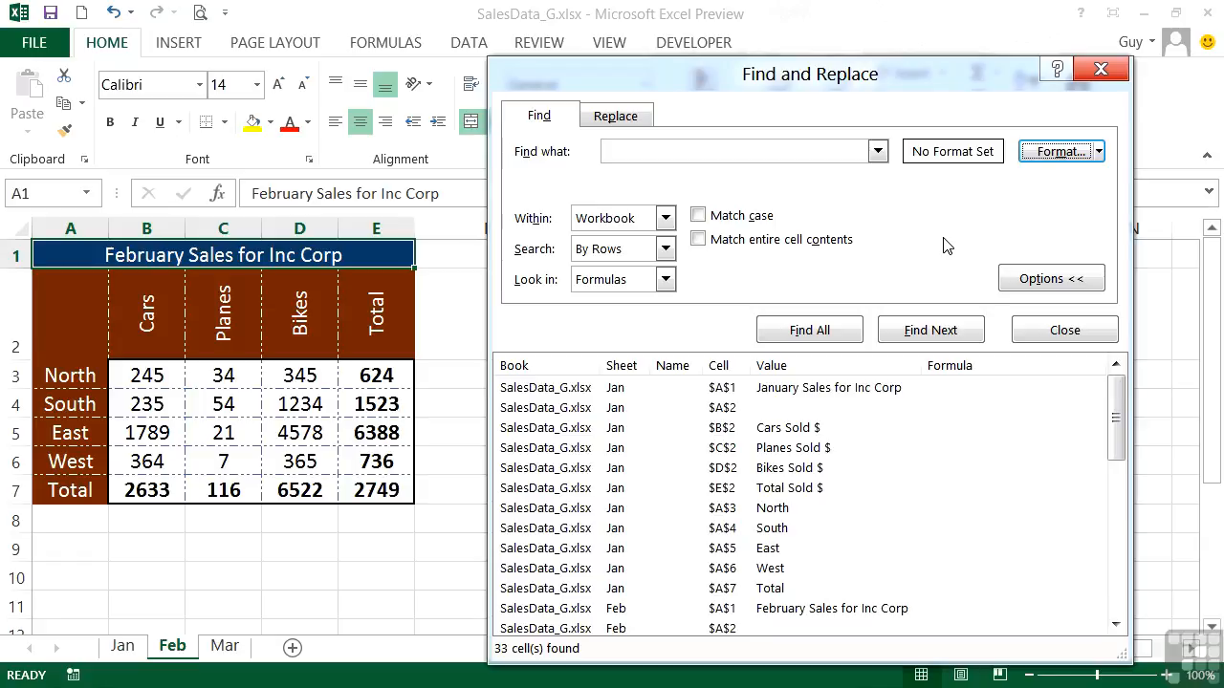
{"action": "left_click", "coordinate": [1045, 337]}
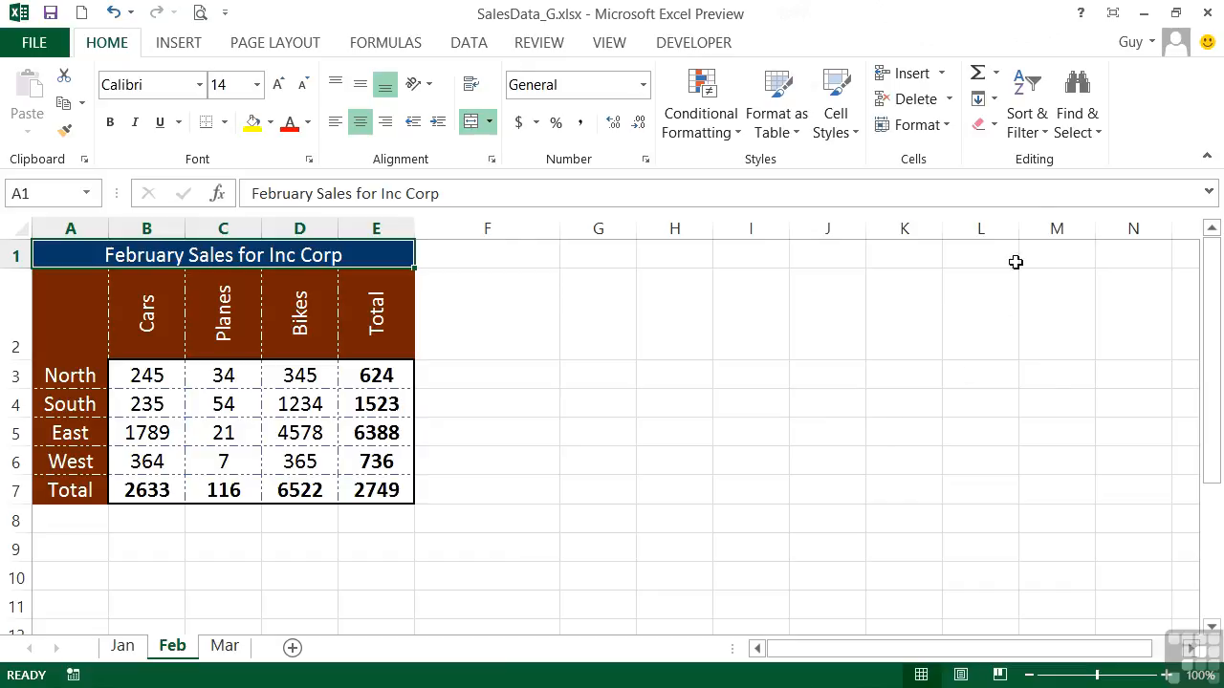
Open Find and Replace for replacing and set the format to find to the Bold font style
{"action": "left_click", "coordinate": [1080, 134]}
{"action": "left_click", "coordinate": [1092, 175]}
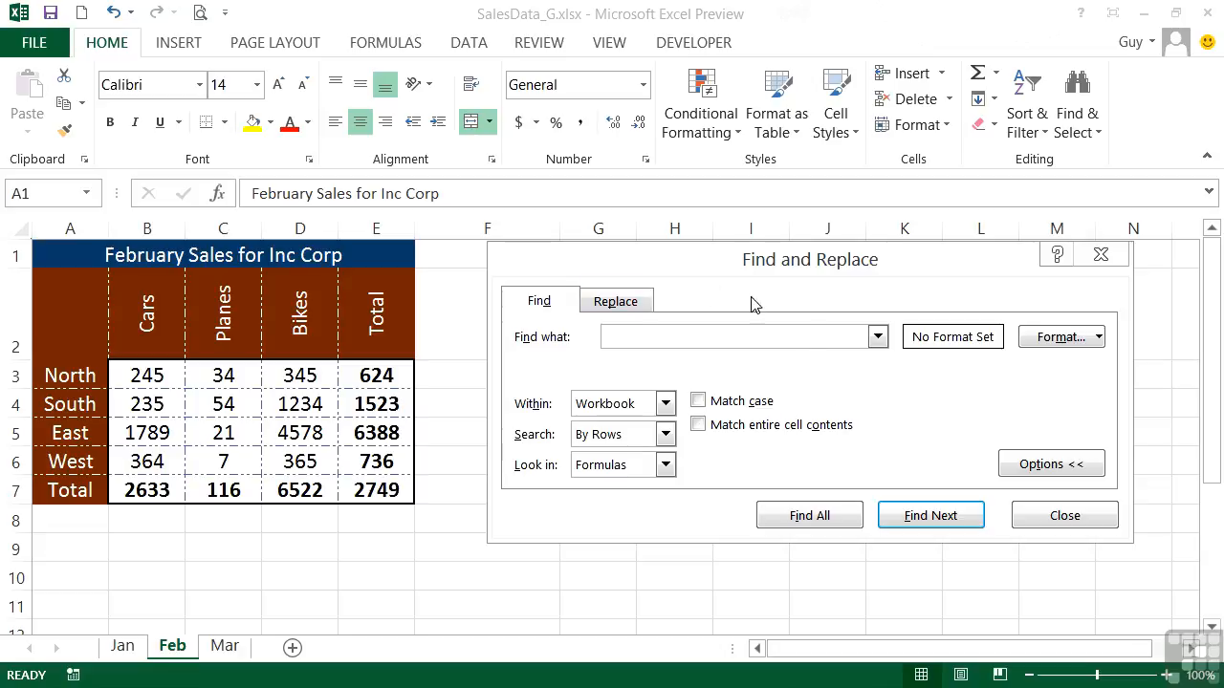
{"action": "left_click", "coordinate": [614, 303]}
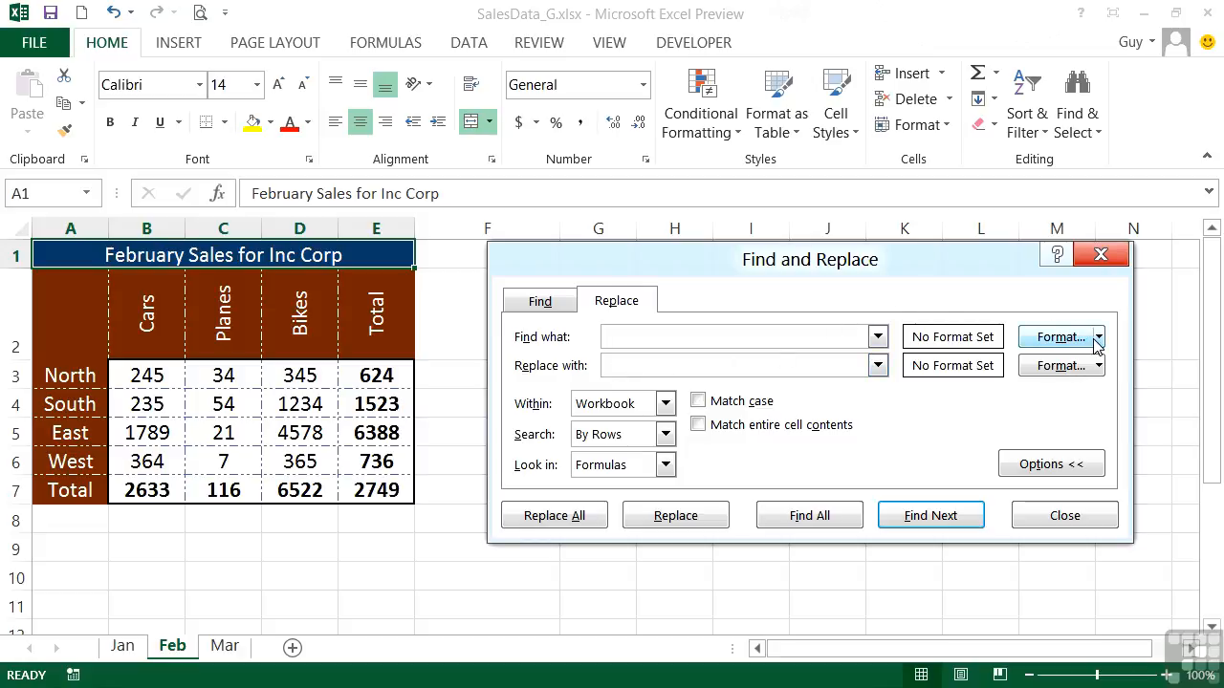
{"action": "left_click", "coordinate": [1099, 340]}
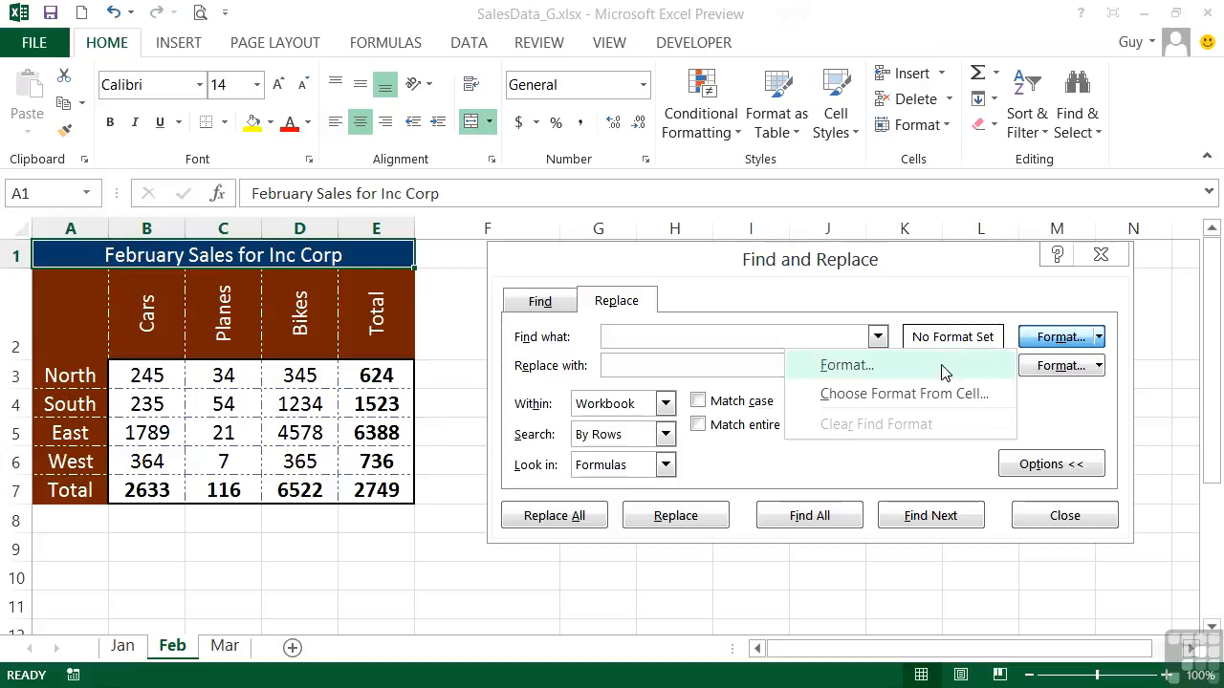
{"action": "left_click", "coordinate": [924, 372]}
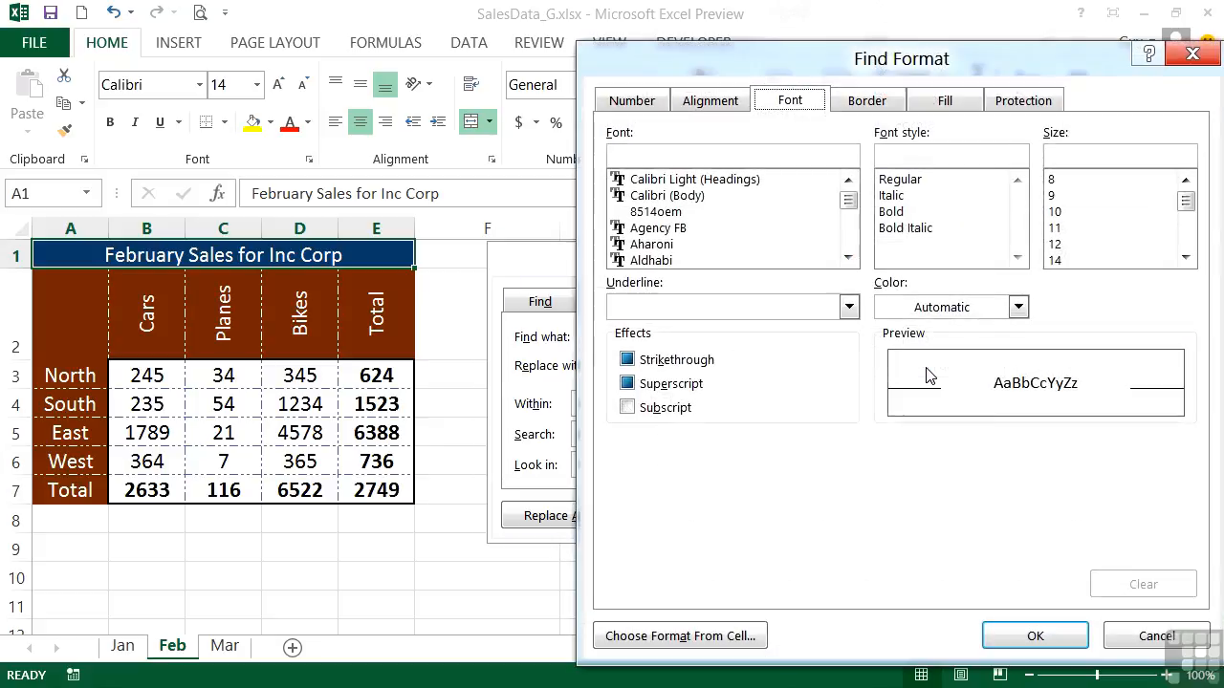
{"action": "left_click", "coordinate": [911, 212]}
{"action": "left_click", "coordinate": [1034, 635]}
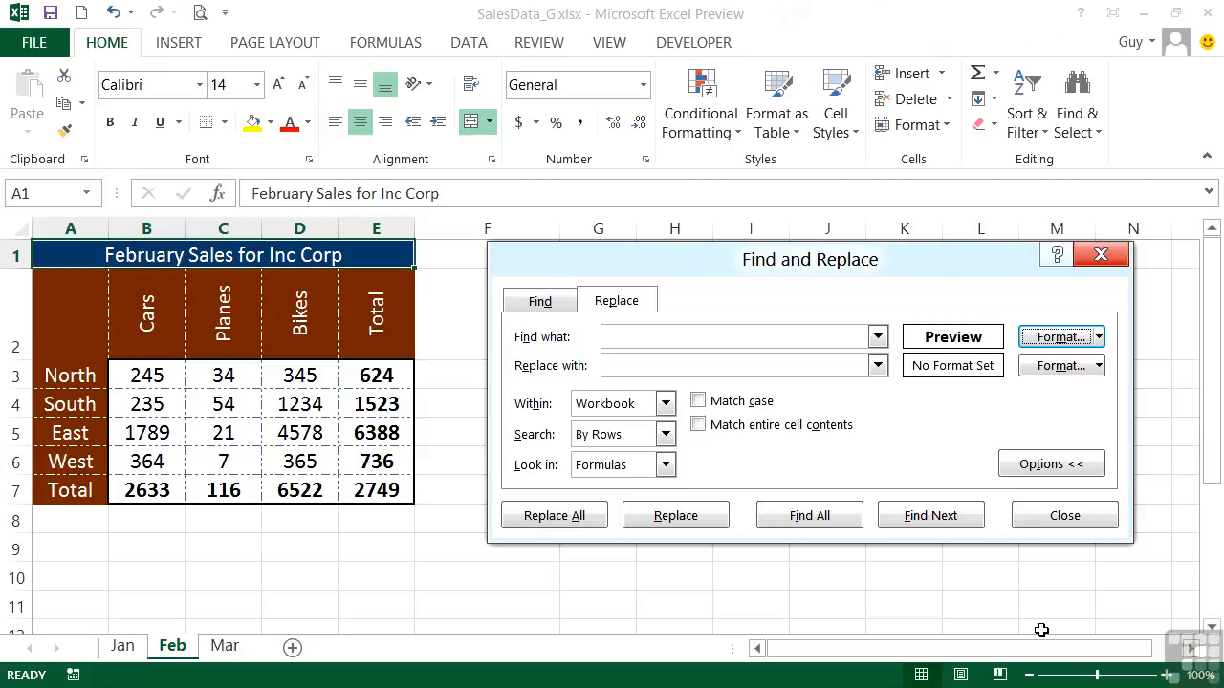
Set the replacement format to the Italic font style
{"action": "left_click", "coordinate": [1098, 366]}
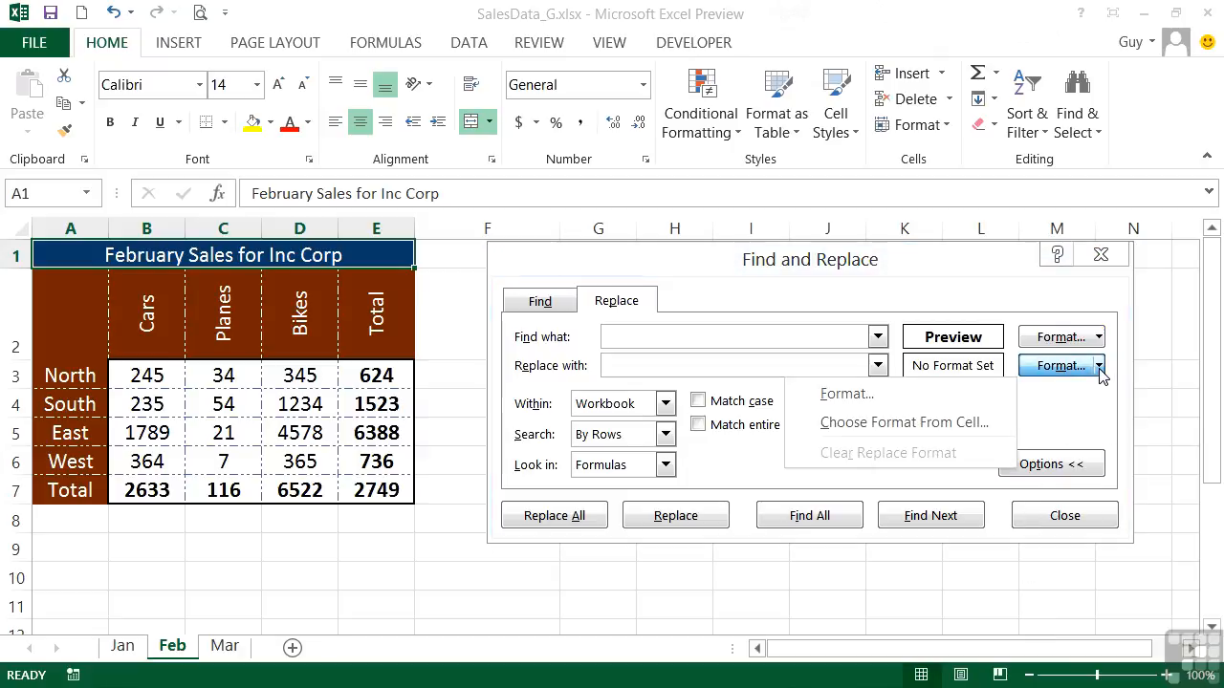
{"action": "left_click", "coordinate": [968, 397]}
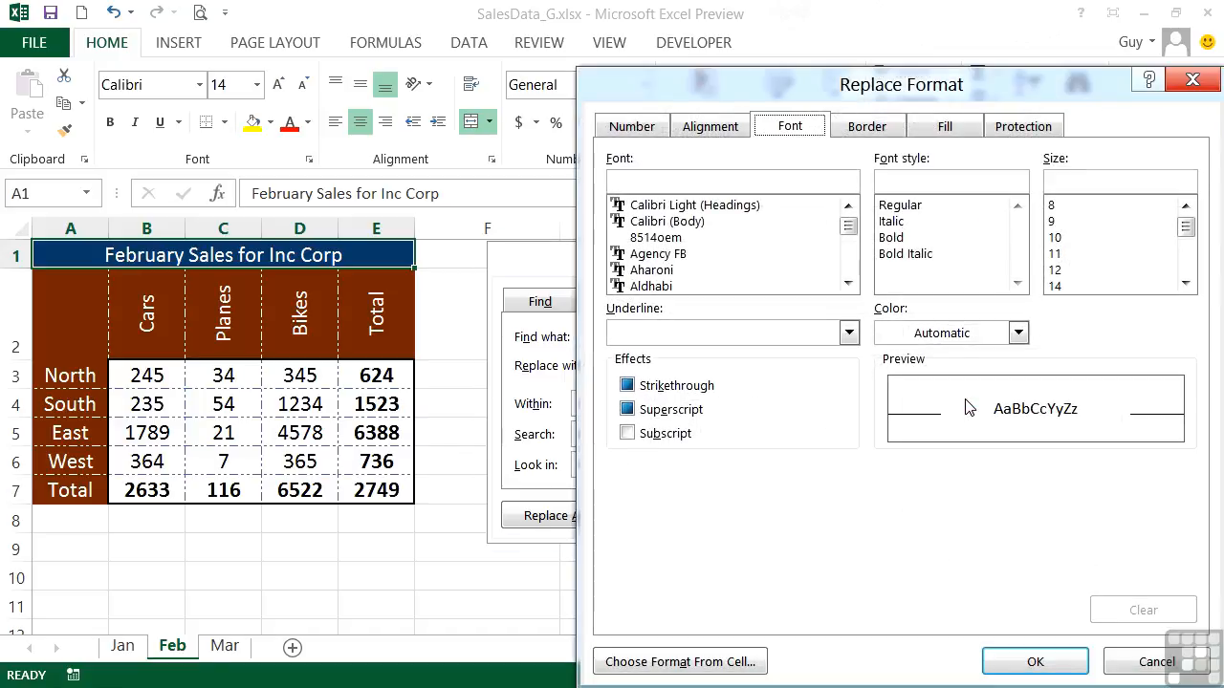
{"action": "left_click", "coordinate": [910, 223]}
{"action": "left_click", "coordinate": [1037, 661]}
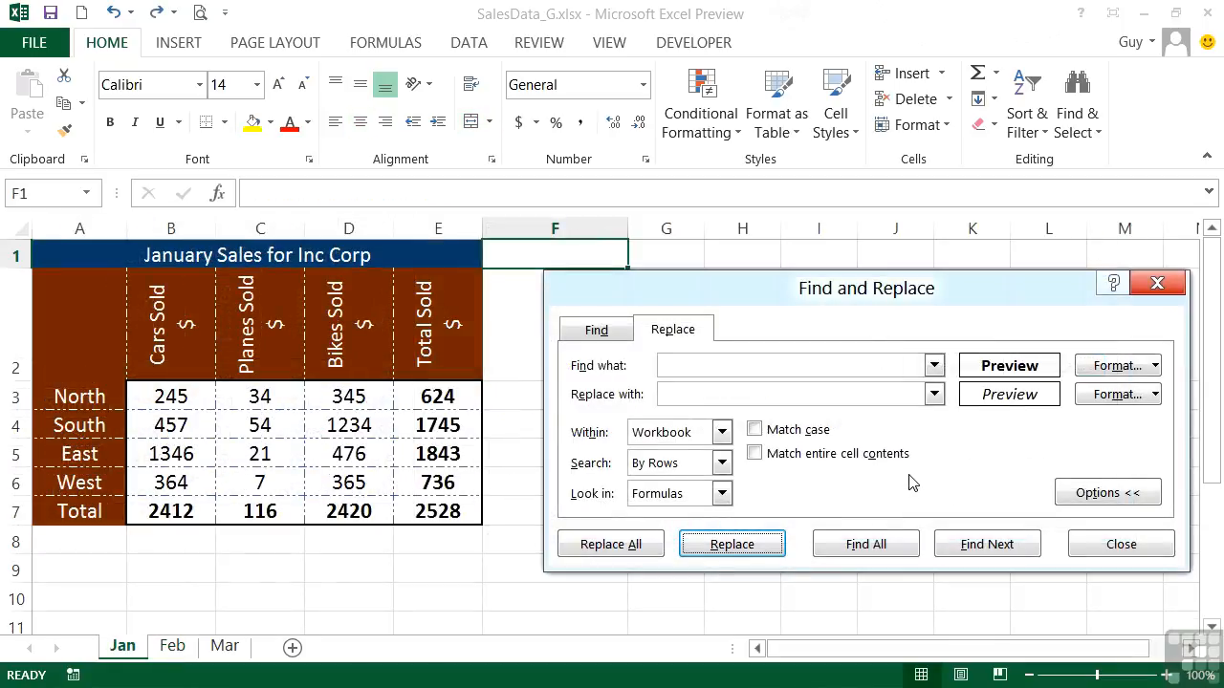
Replace bold with italic individually in E3 and E4 of the Jan sheet, and in all remaining bold cells of the workbook at once
{"action": "left_click", "coordinate": [982, 544]}
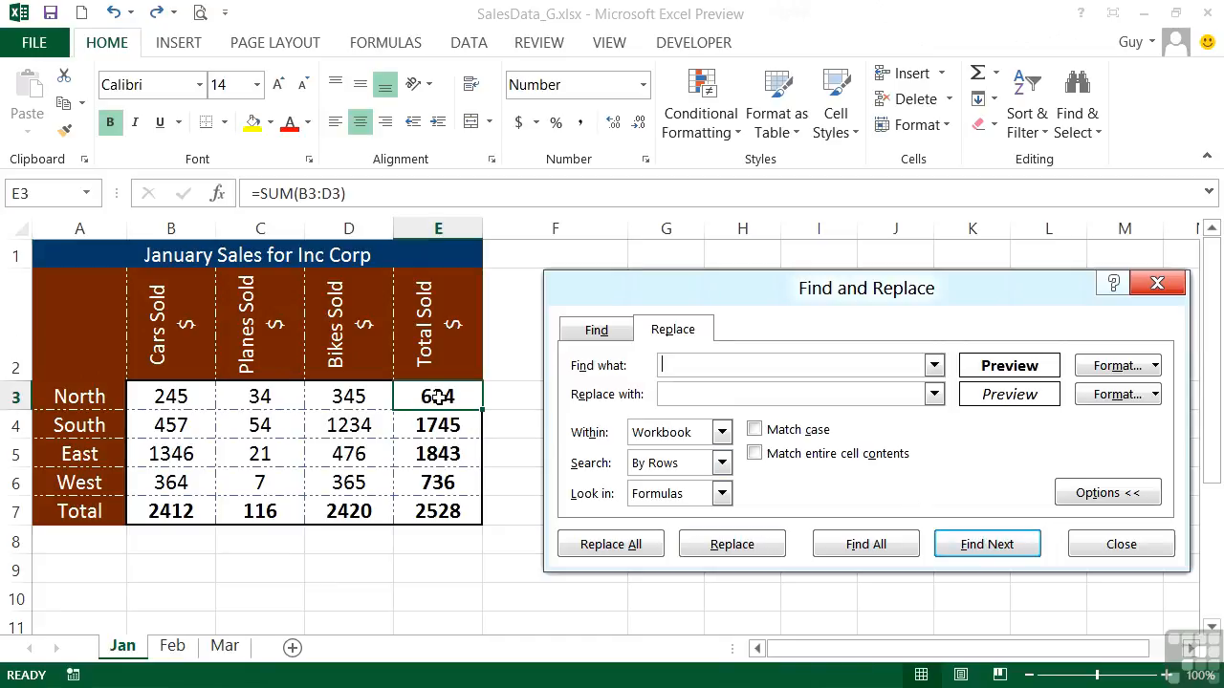
{"action": "left_click", "coordinate": [732, 545]}
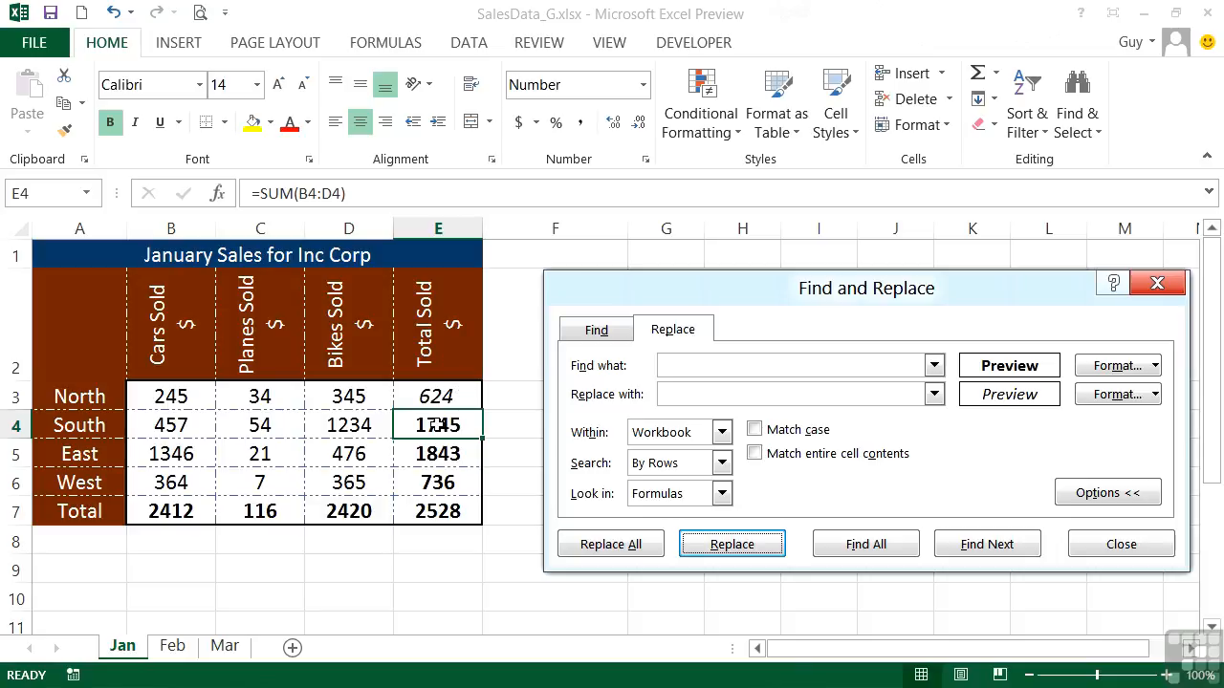
{"action": "left_click", "coordinate": [732, 545]}
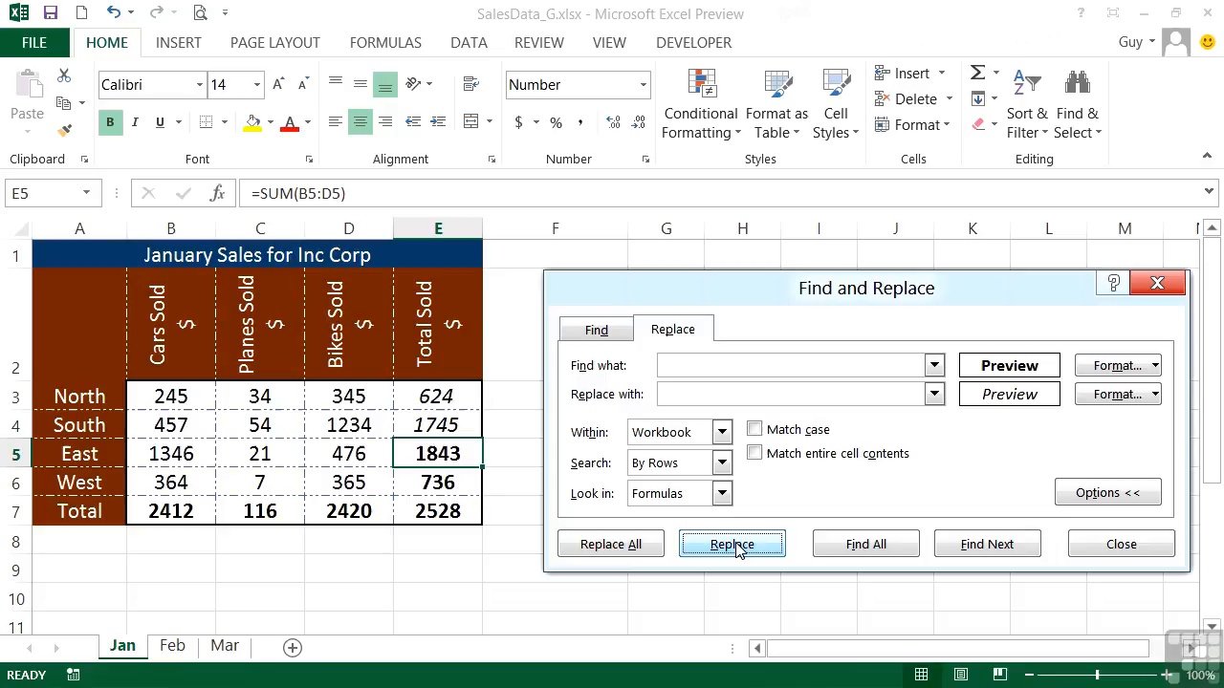
{"action": "left_click", "coordinate": [629, 551]}
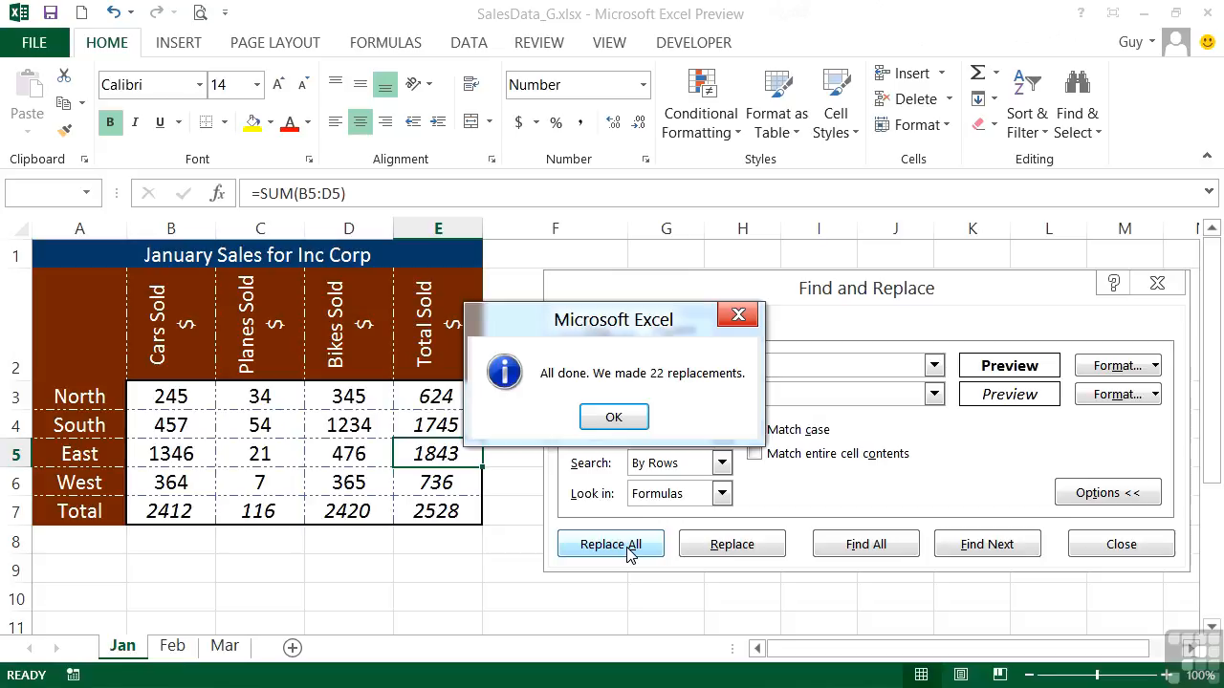
{"action": "left_click", "coordinate": [618, 418]}
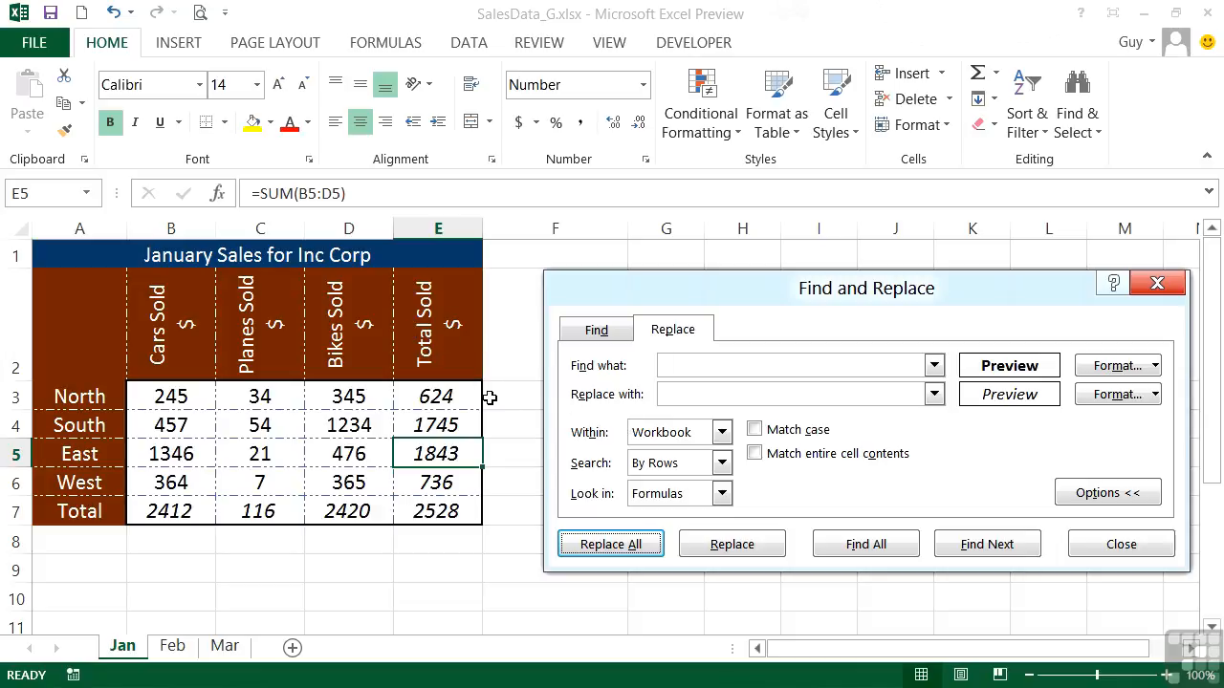
Clear both the bold find format and the italic replacement format
{"action": "left_click", "coordinate": [1155, 367]}
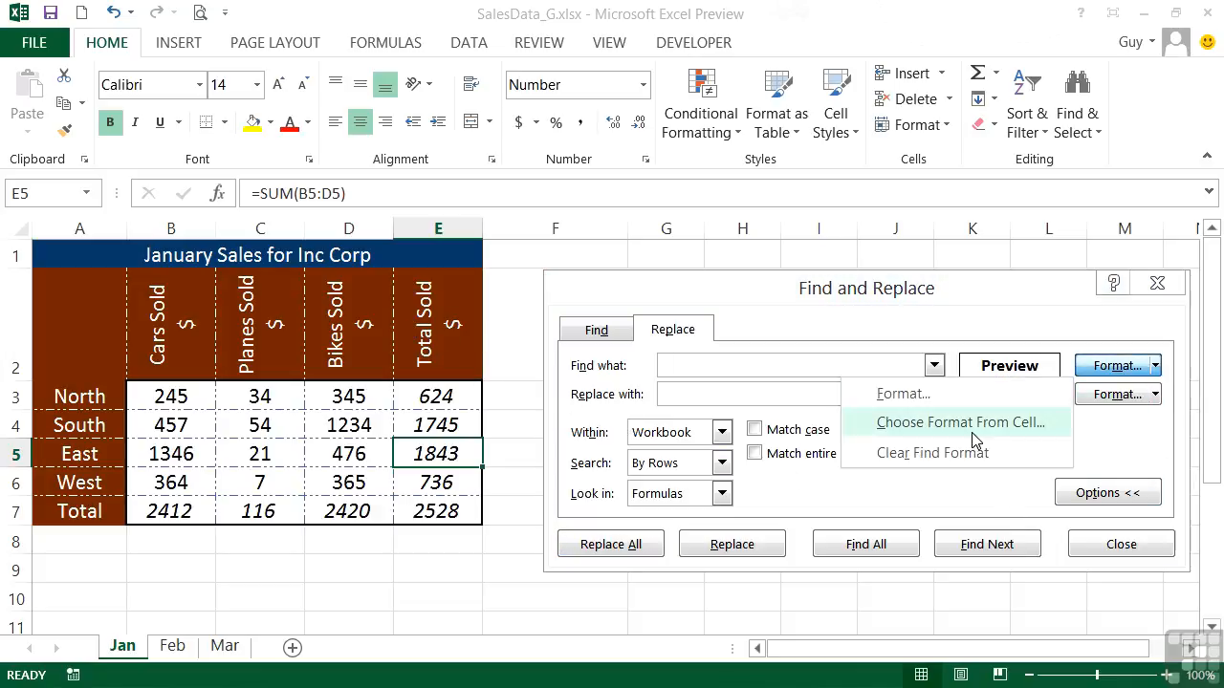
{"action": "left_click", "coordinate": [957, 453]}
{"action": "left_click", "coordinate": [1155, 395]}
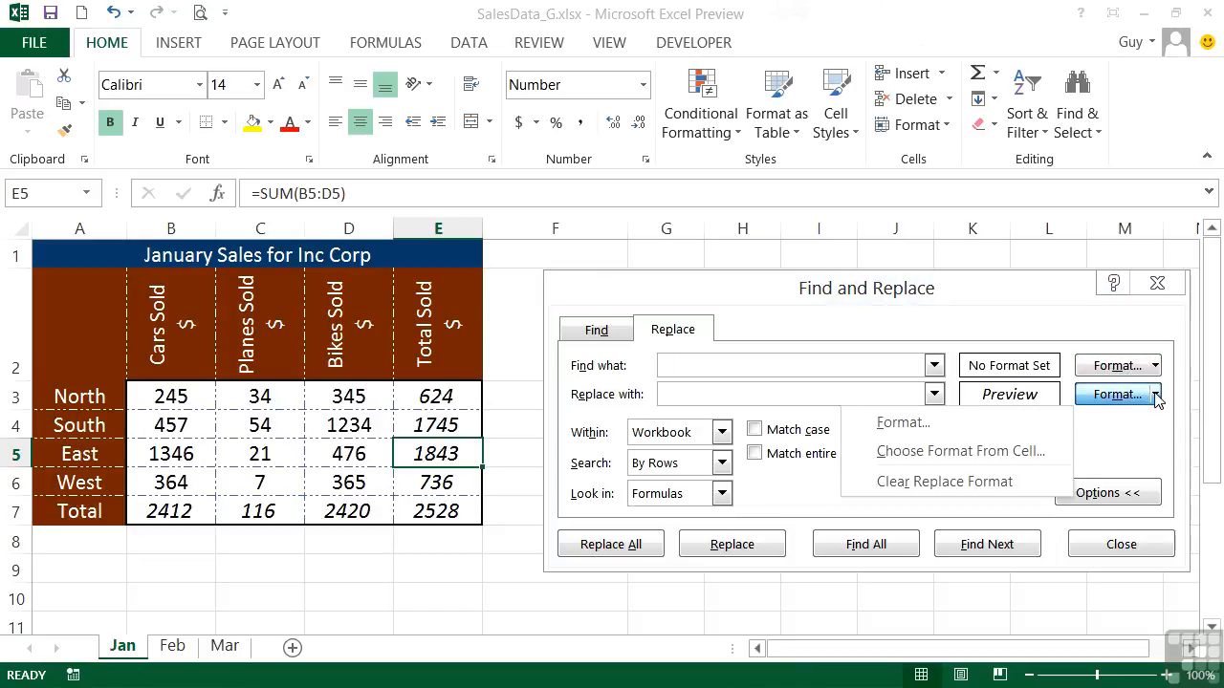
{"action": "left_click", "coordinate": [982, 481]}
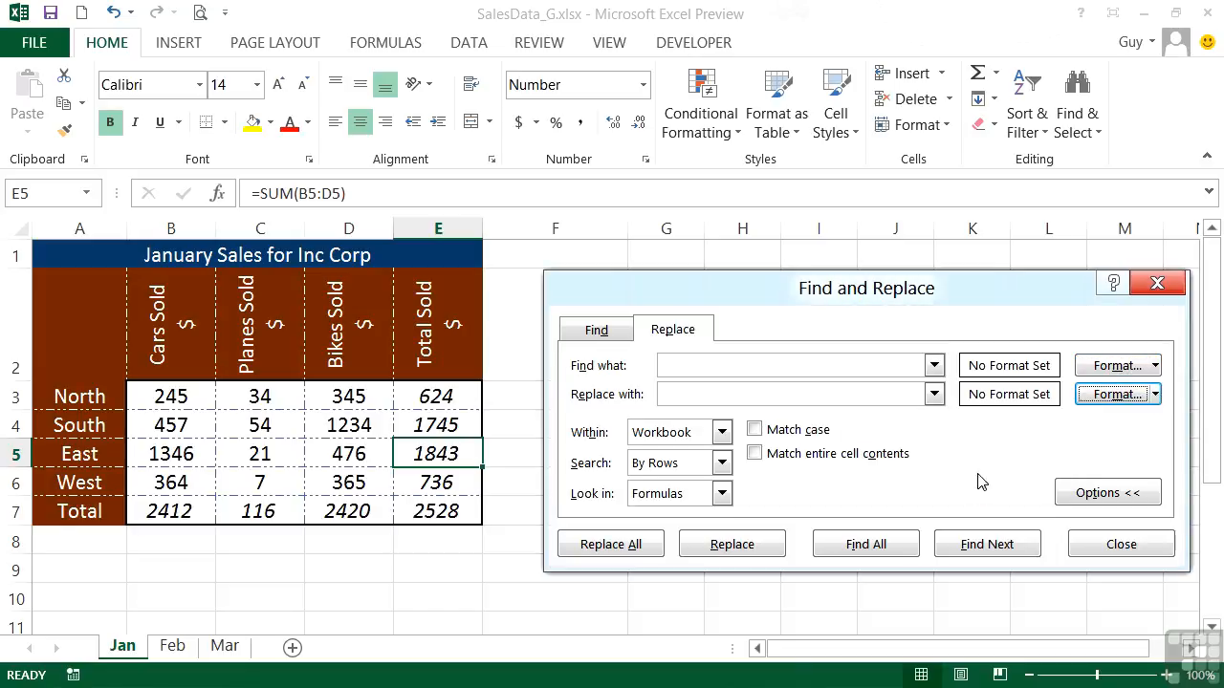
Set the format to find to the dark brown background fill used by the table headings
{"action": "left_click", "coordinate": [1155, 366]}
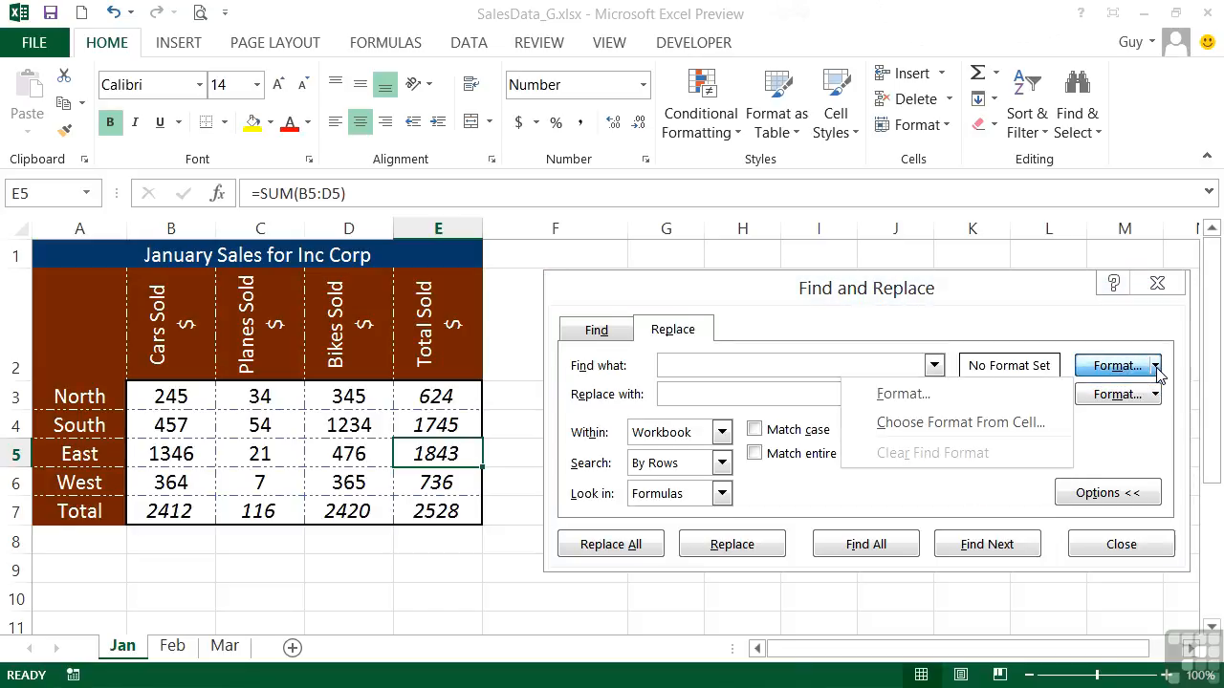
{"action": "left_click", "coordinate": [989, 393]}
{"action": "left_click", "coordinate": [945, 124]}
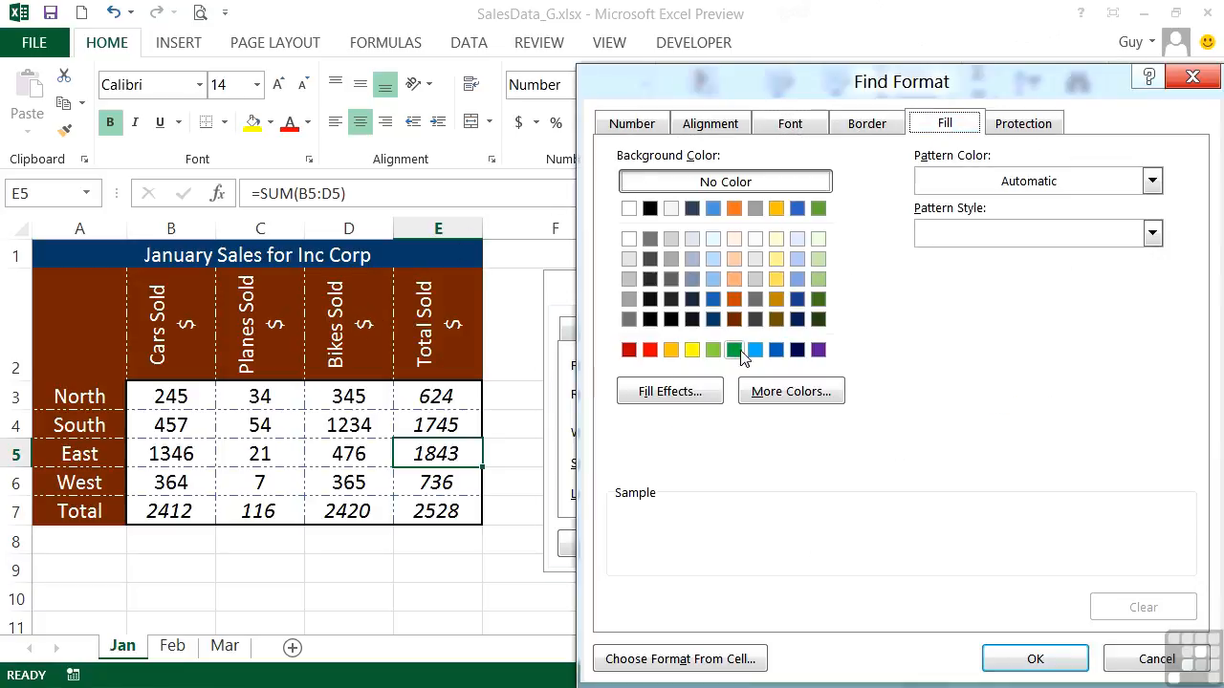
{"action": "left_click", "coordinate": [734, 319]}
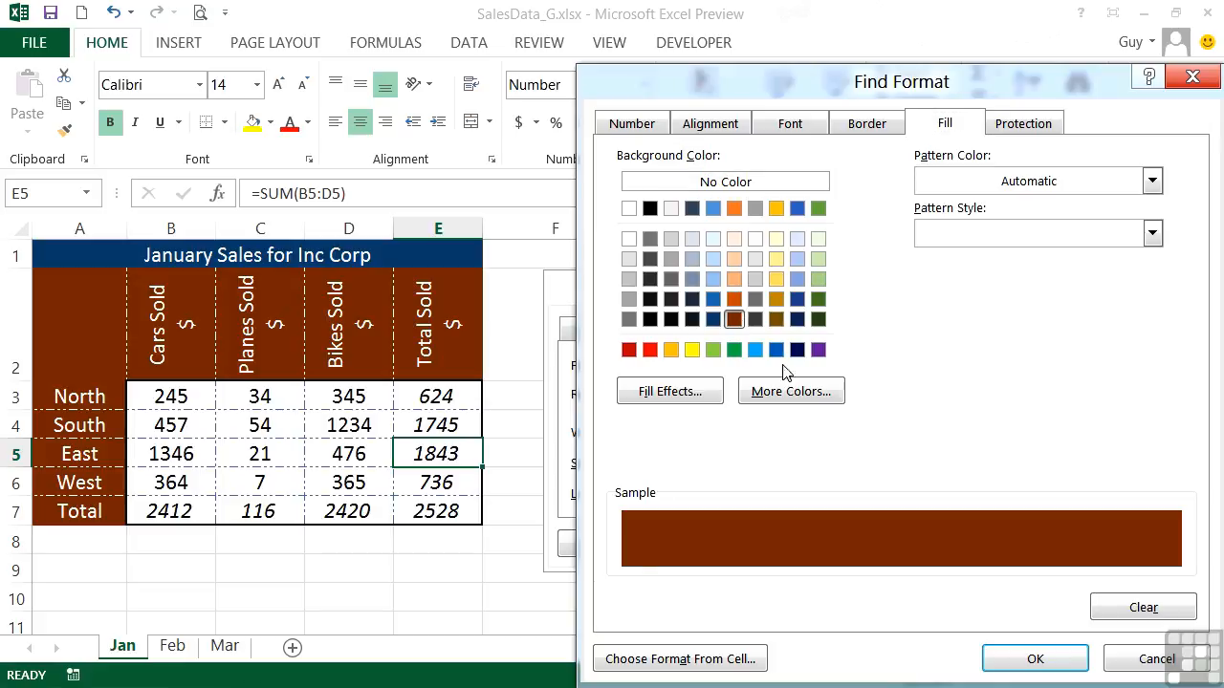
{"action": "left_click", "coordinate": [1040, 660]}
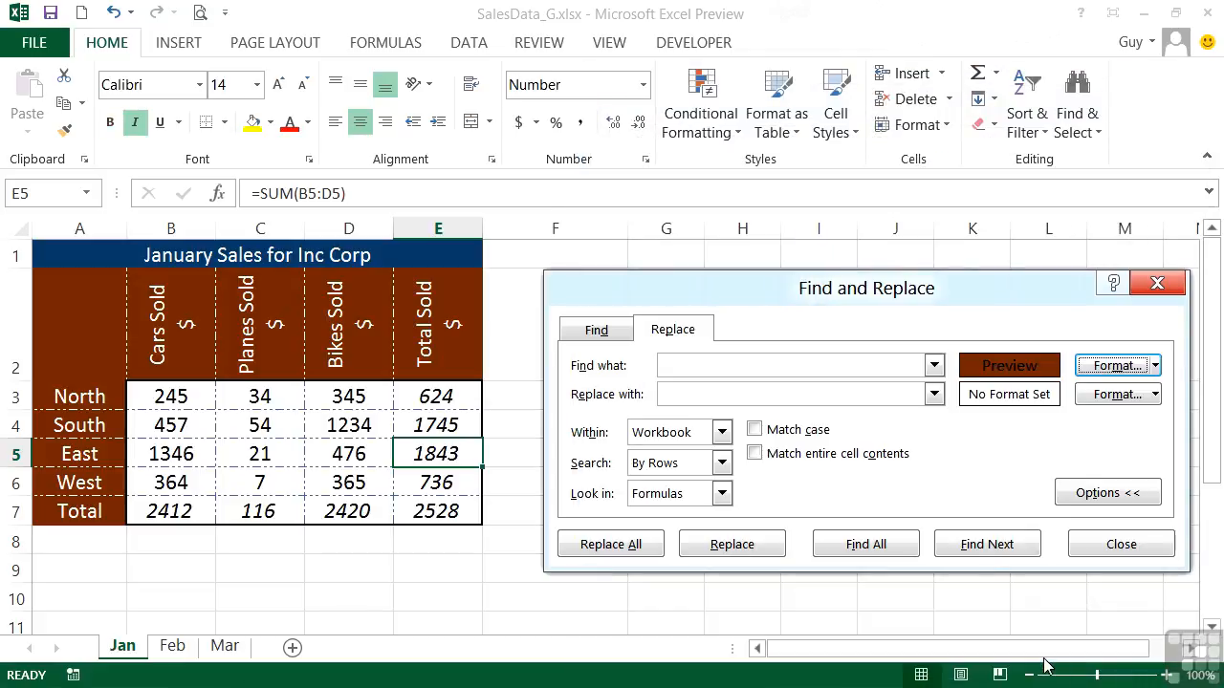
Set the replacement format to a dark green background fill
{"action": "left_click", "coordinate": [1156, 395]}
{"action": "left_click", "coordinate": [984, 433]}
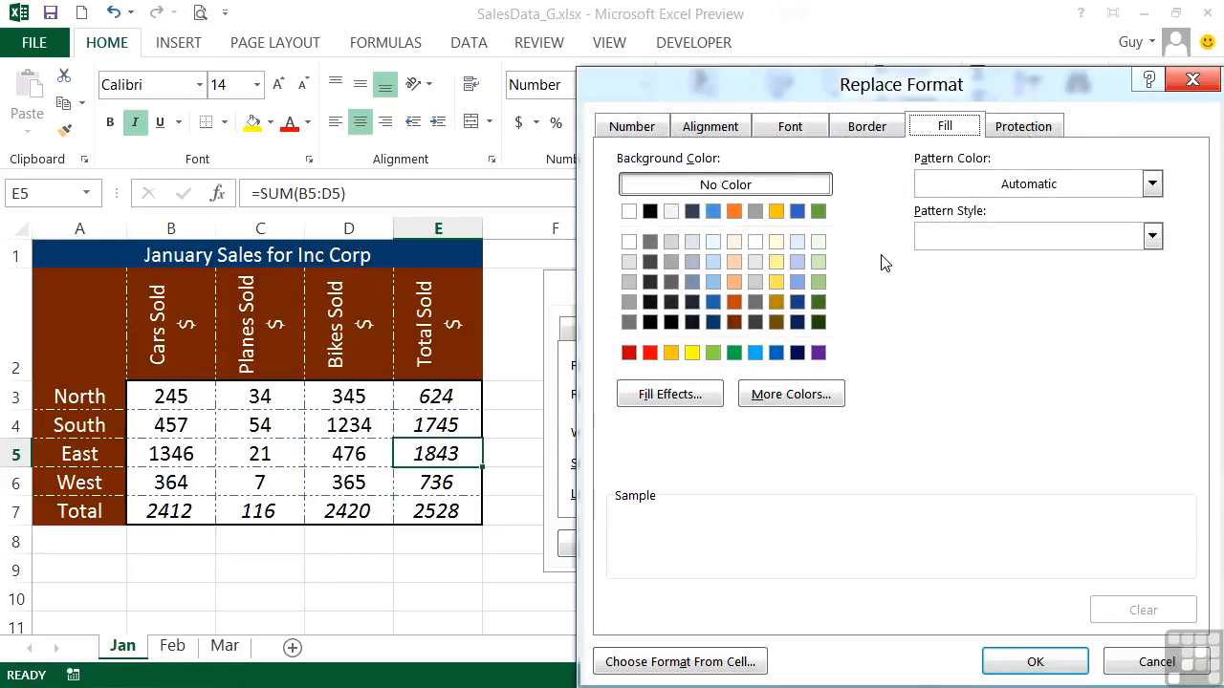
{"action": "left_click", "coordinate": [797, 283]}
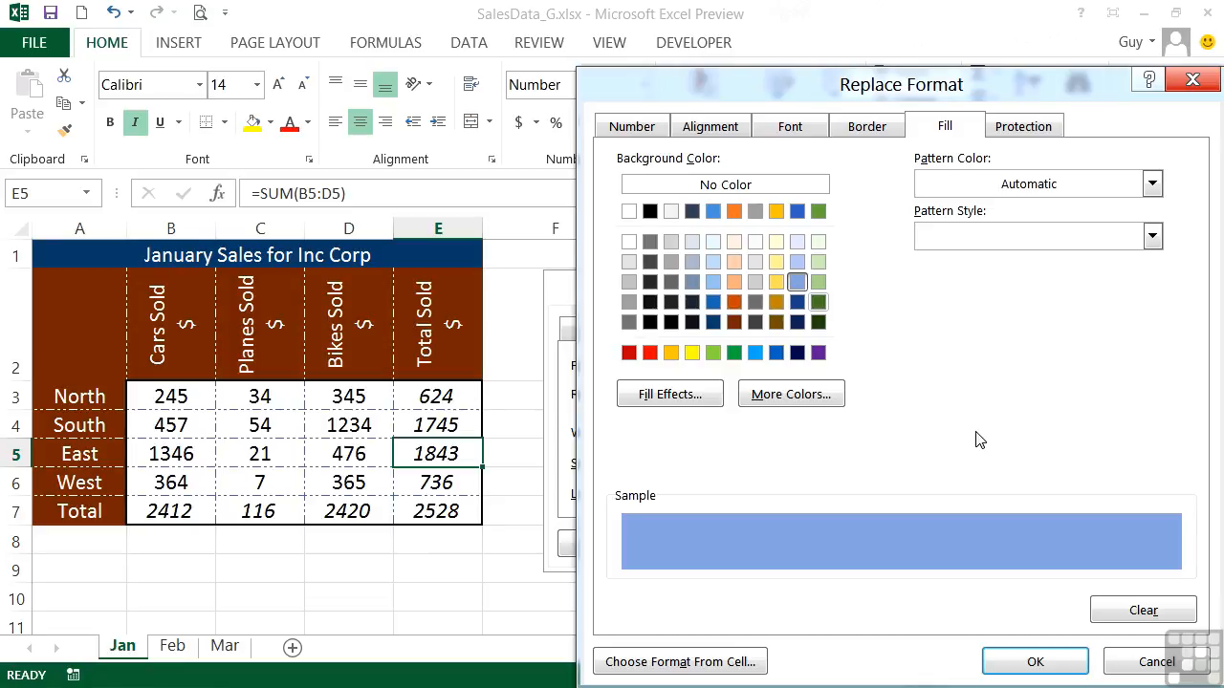
{"action": "left_click", "coordinate": [818, 302]}
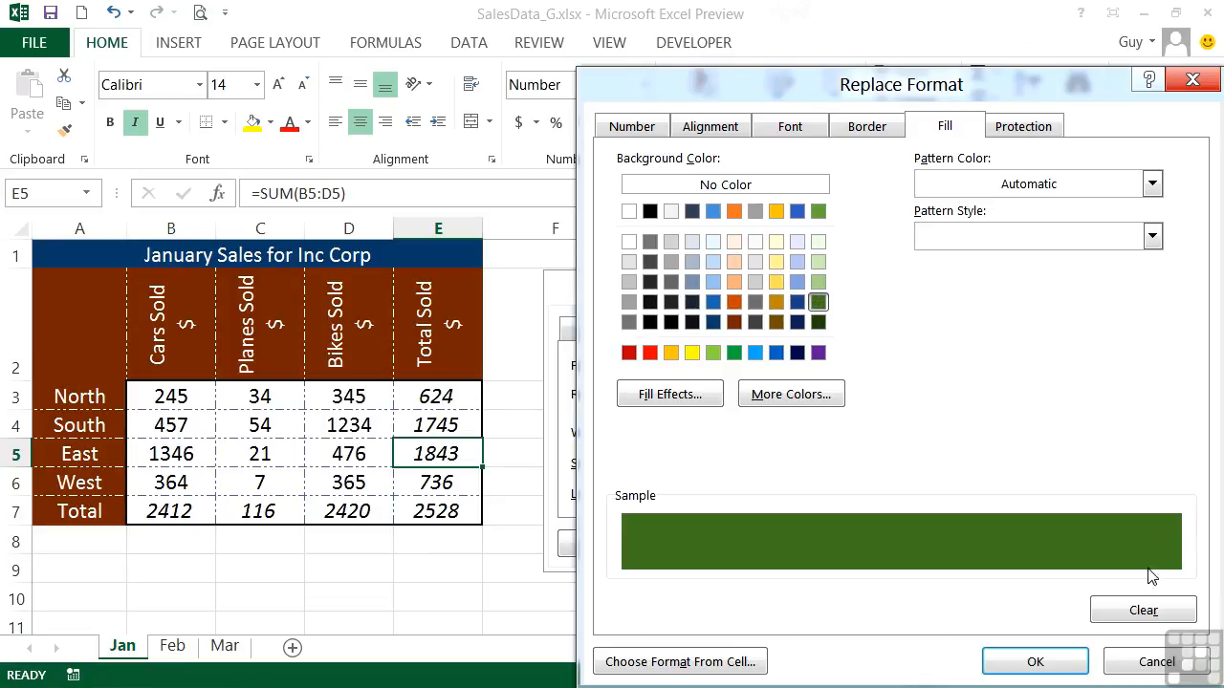
{"action": "left_click", "coordinate": [1035, 661]}
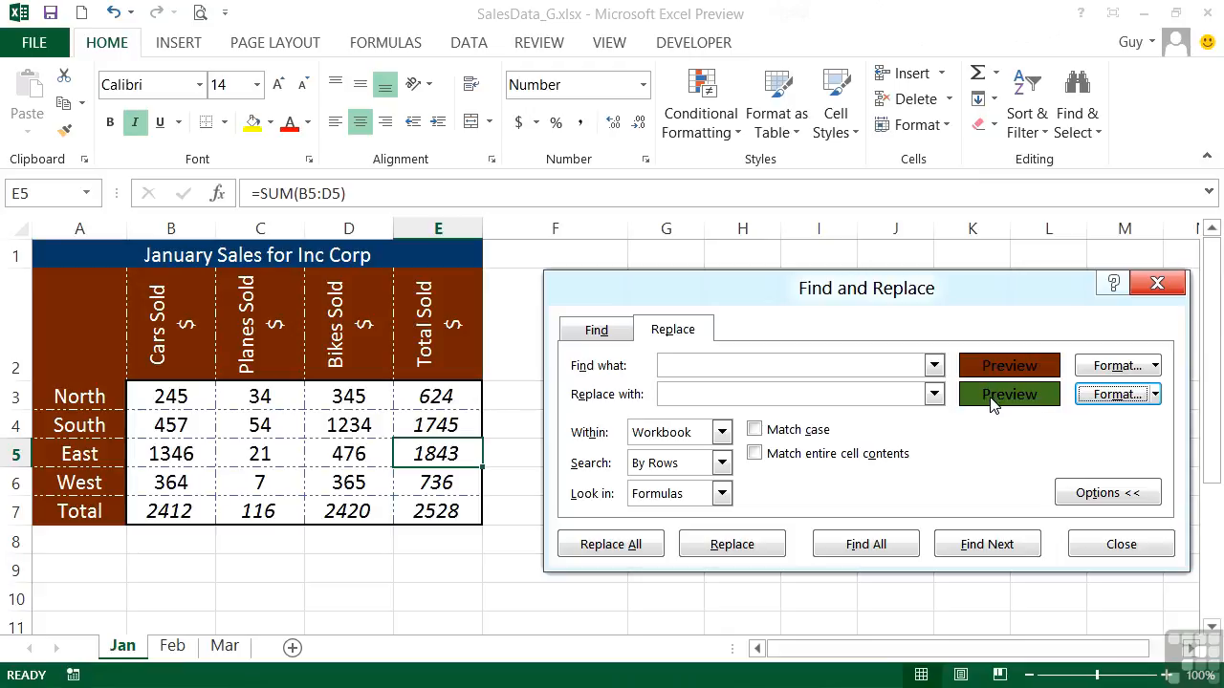
Replace the brown fill with green individually in A6, A7, A2 and B2 of the Jan sheet, and in all remaining workbook matches at once
{"action": "left_click", "coordinate": [972, 550]}
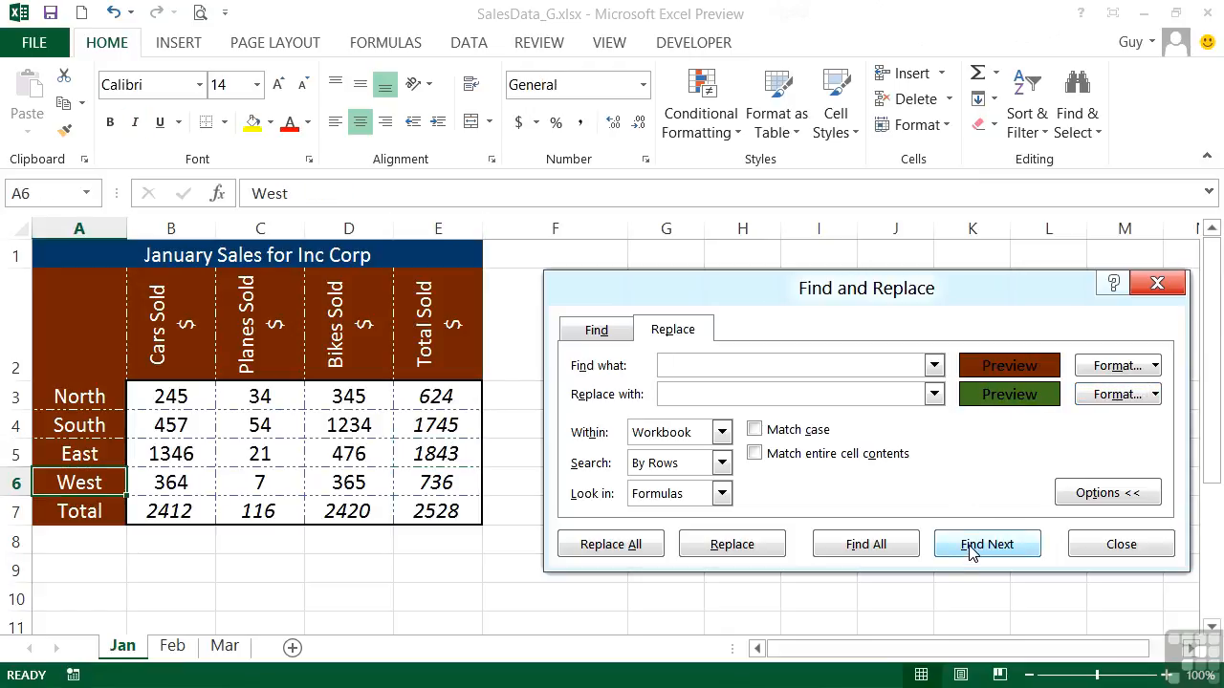
{"action": "left_click", "coordinate": [731, 549]}
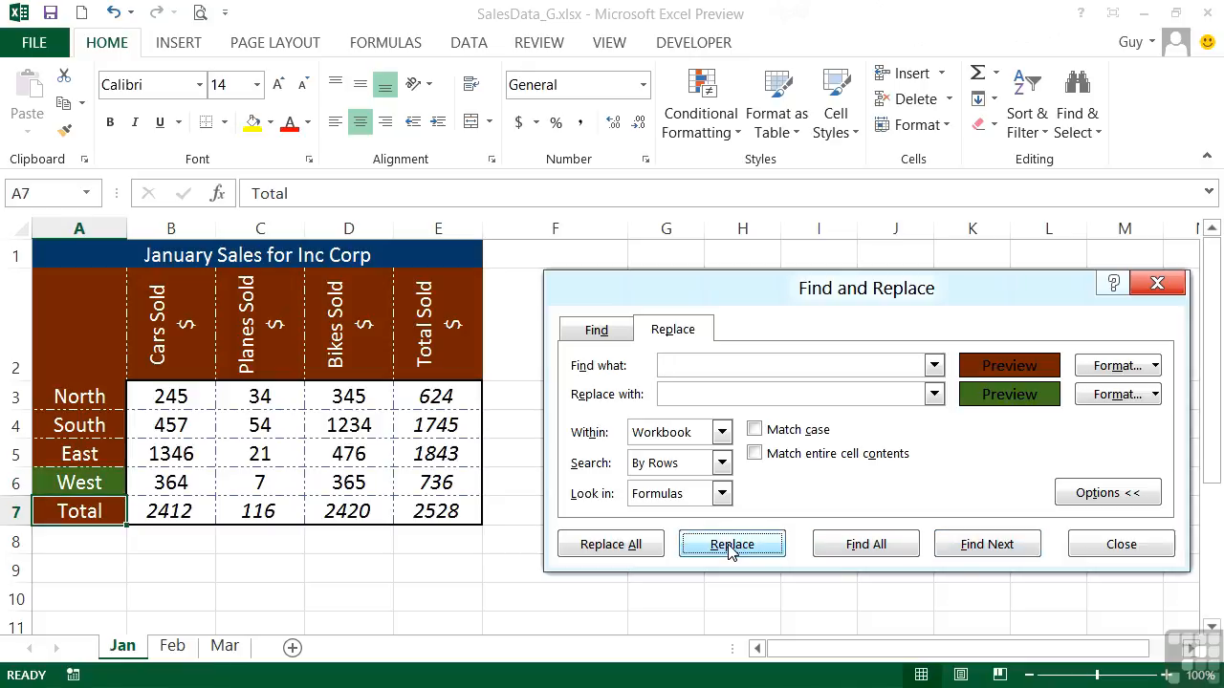
{"action": "left_click", "coordinate": [731, 549]}
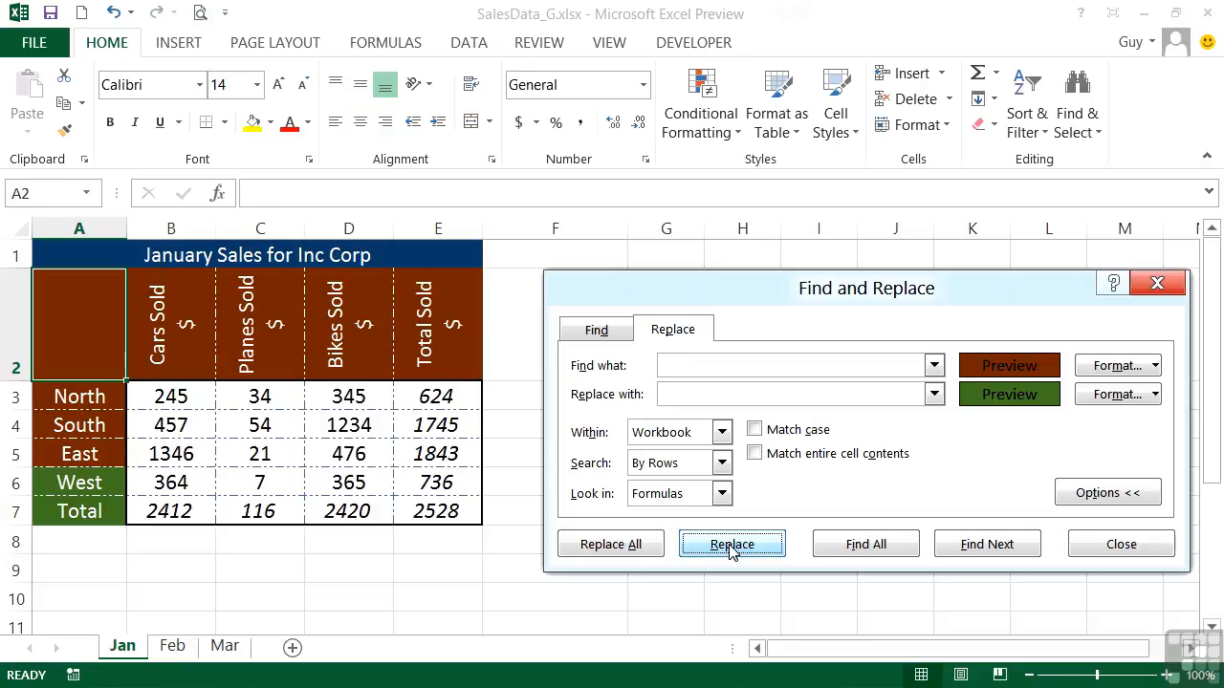
{"action": "left_click", "coordinate": [730, 549]}
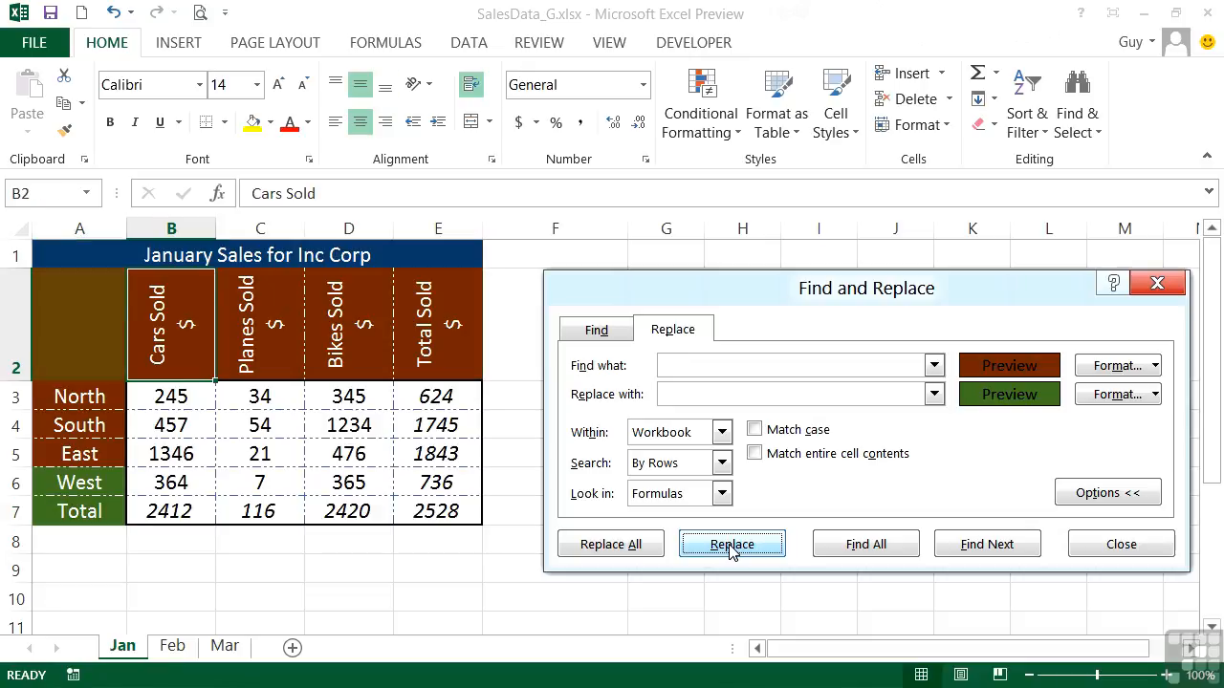
{"action": "left_click", "coordinate": [731, 548]}
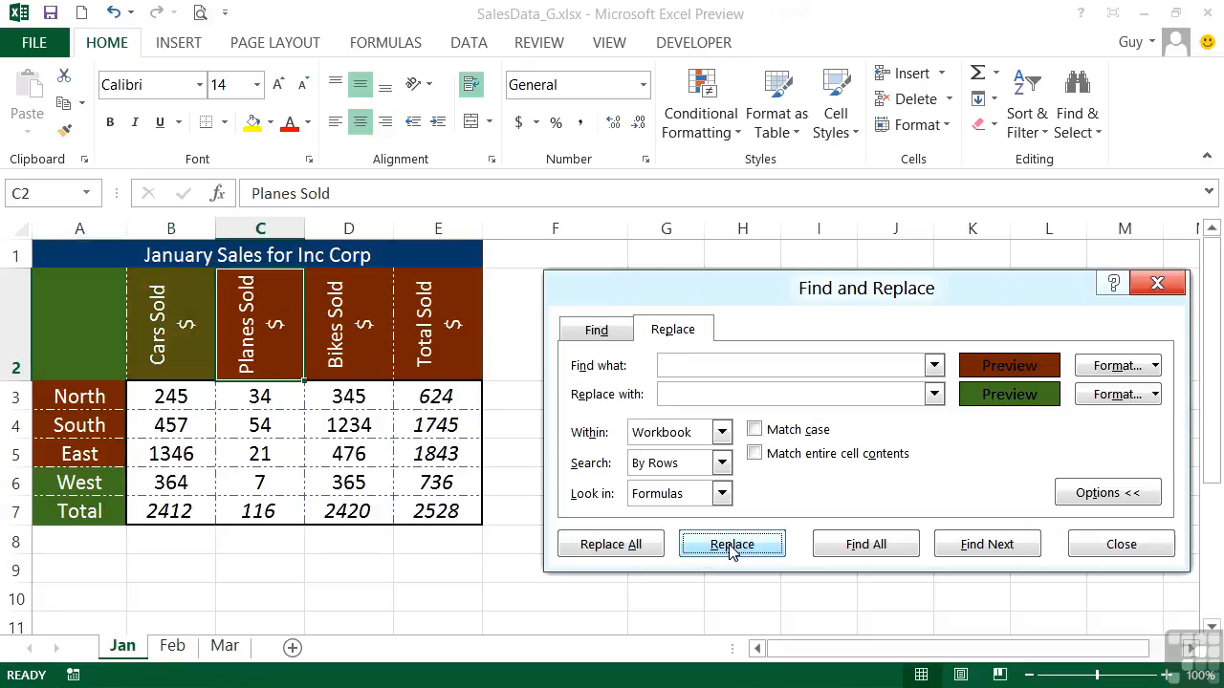
{"action": "left_click", "coordinate": [612, 544]}
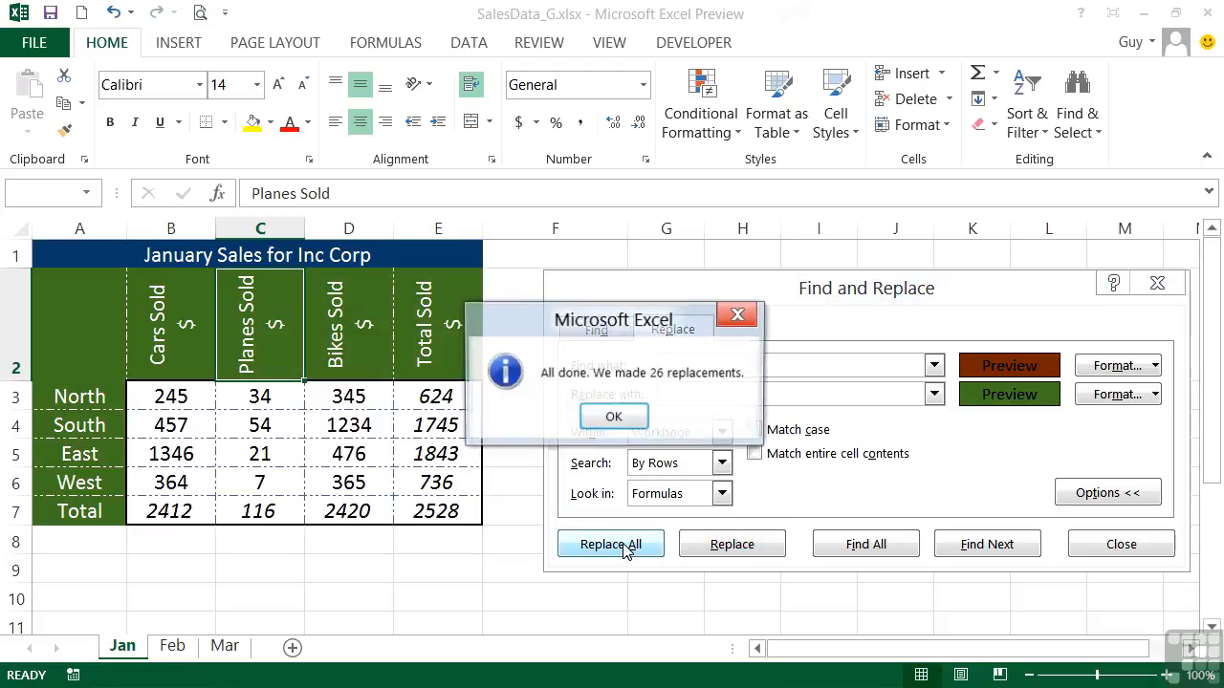
{"action": "left_click", "coordinate": [614, 418]}
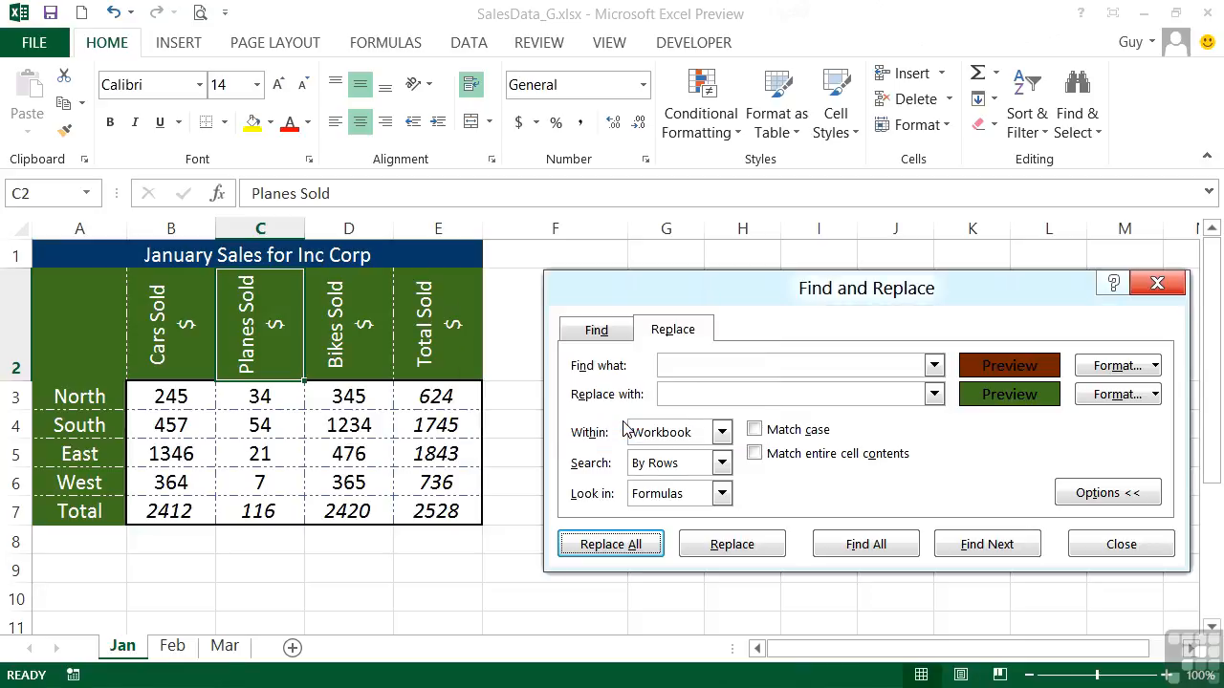